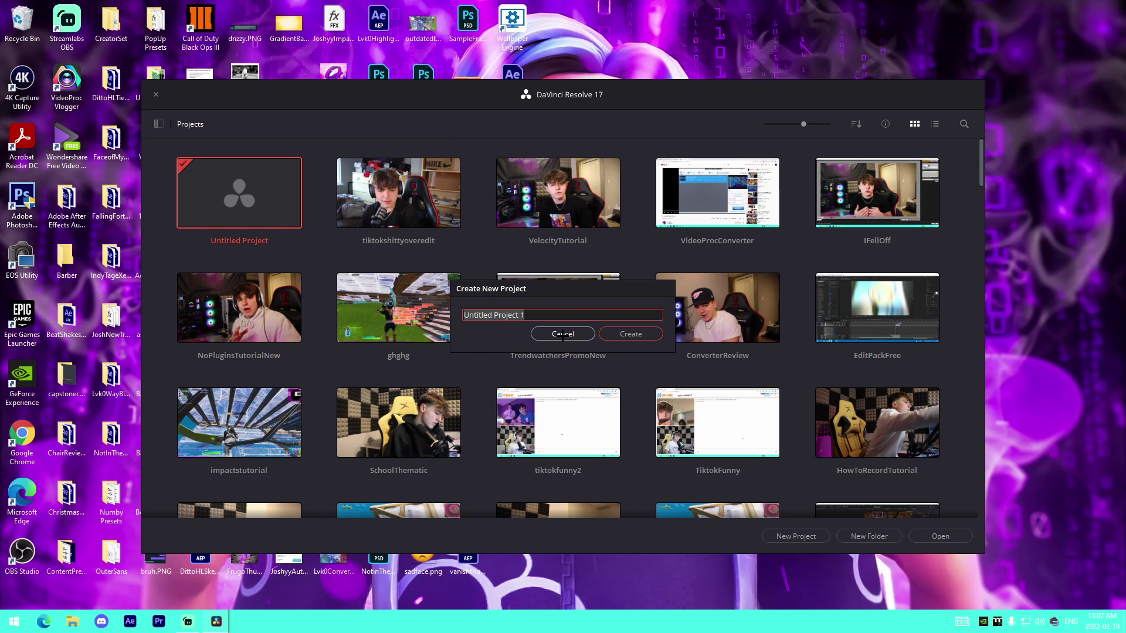
# Create a new project named Trans.
pyautogui.write('TransitionsFre')
pyautogui.click(563, 337)
pyautogui.click(796, 537)
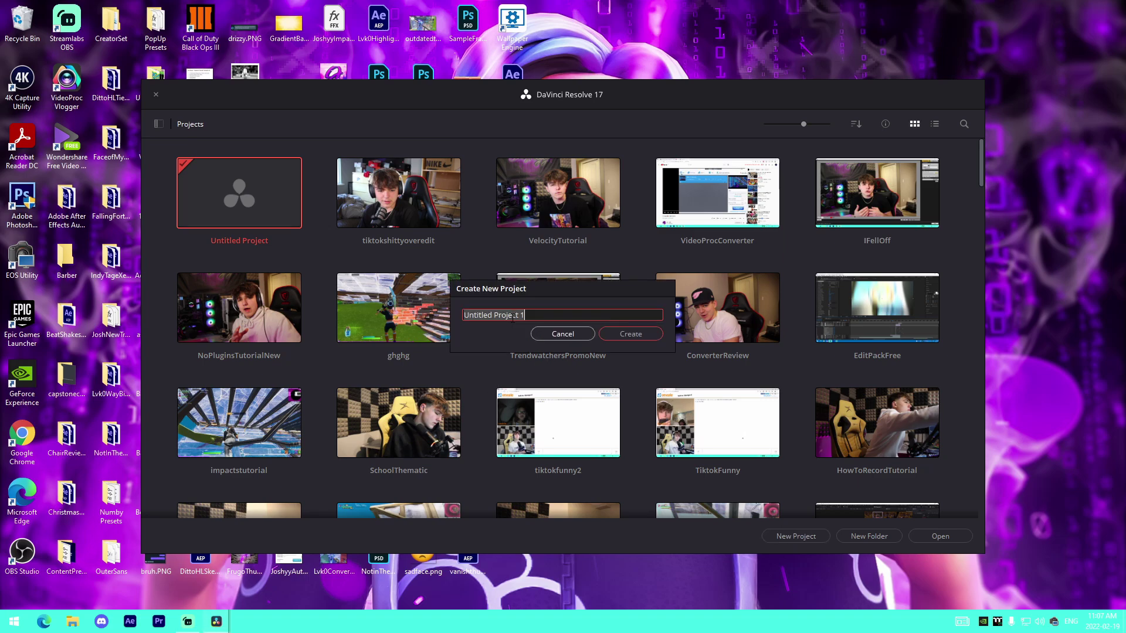
pyautogui.write('Tranm')
pyautogui.press('Return')
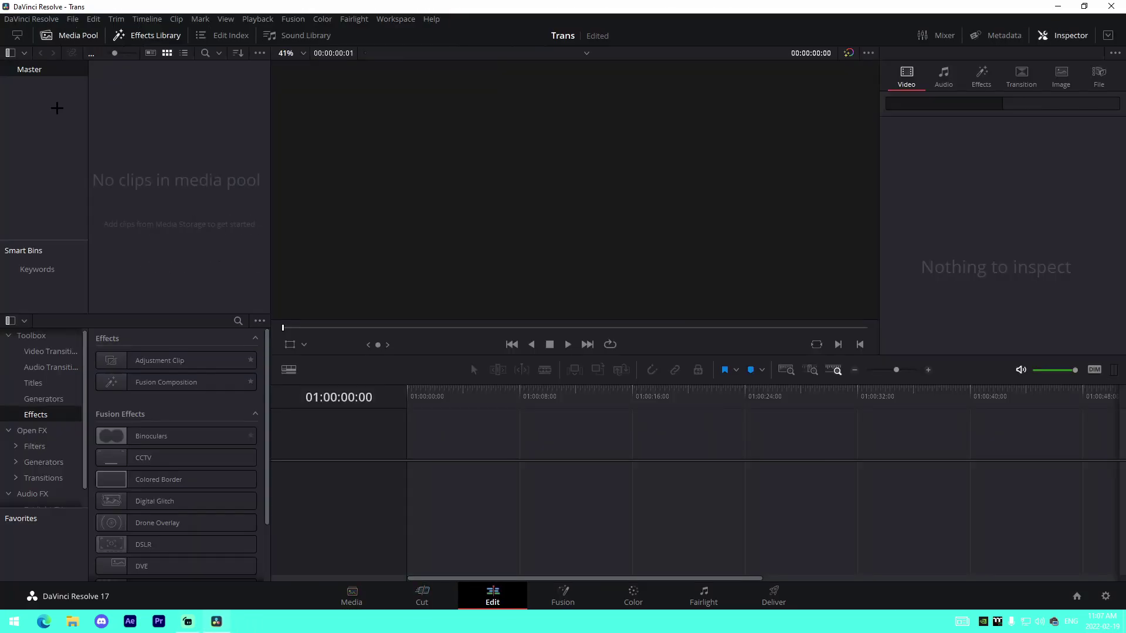
# Set the project's timeline frame rate to 60 frames per second and save the project settings.
pyautogui.click(72, 19)
pyautogui.click(114, 249)
pyautogui.click(558, 214)
pyautogui.click(544, 343)
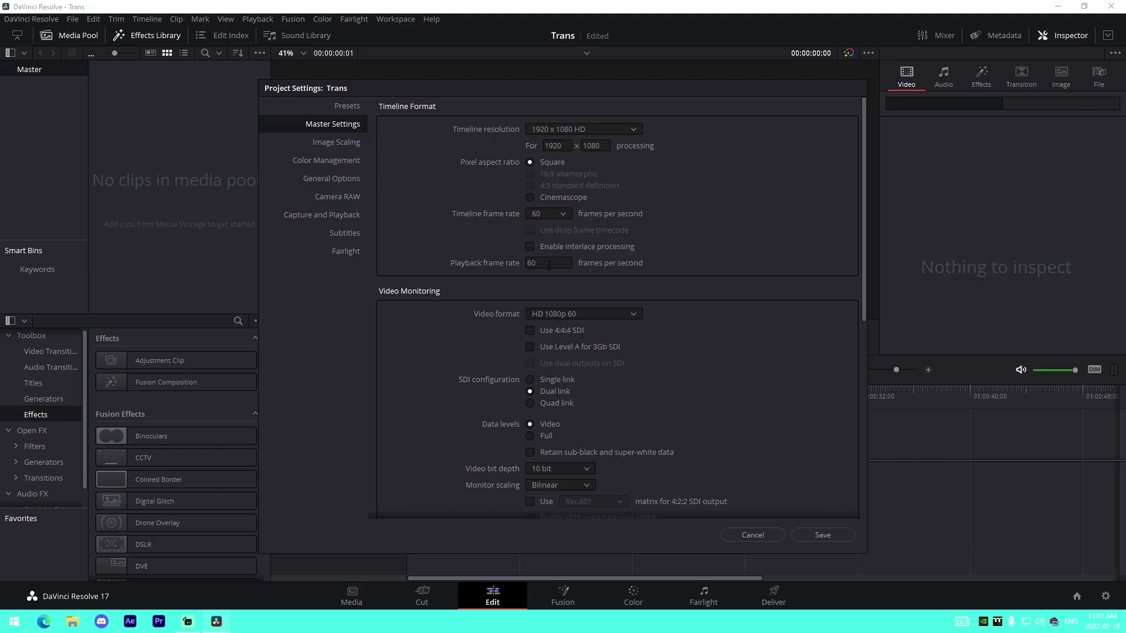
pyautogui.click(823, 535)
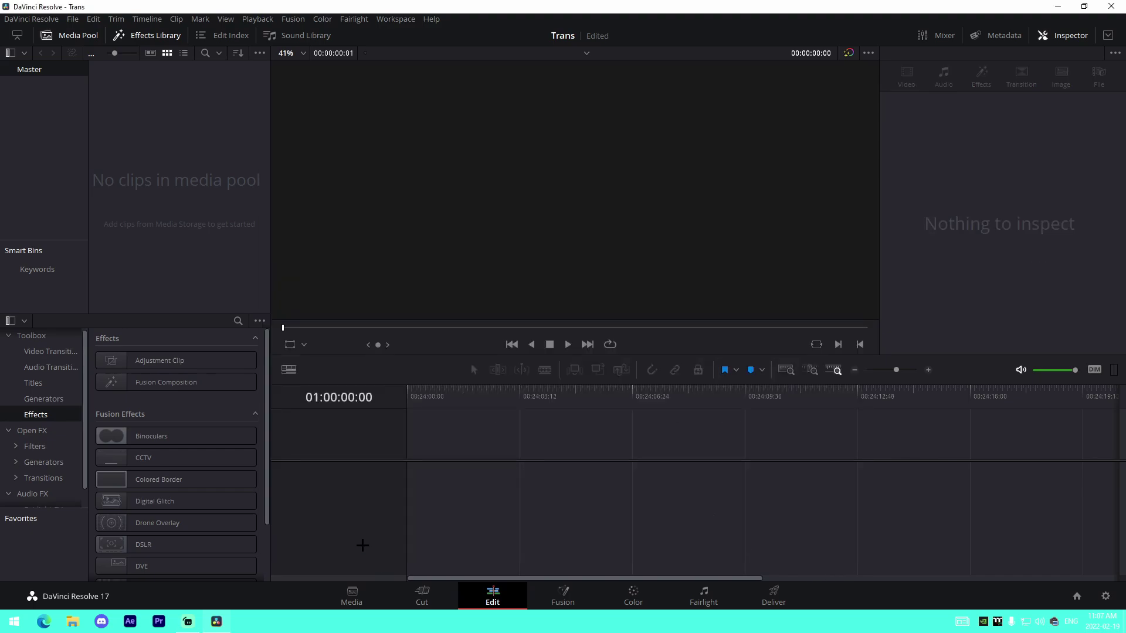
# Switch to File Explorer and browse the E: drive to the "God clips put at start" folder.
pyautogui.press('super+e')
pyautogui.click(527, 273)
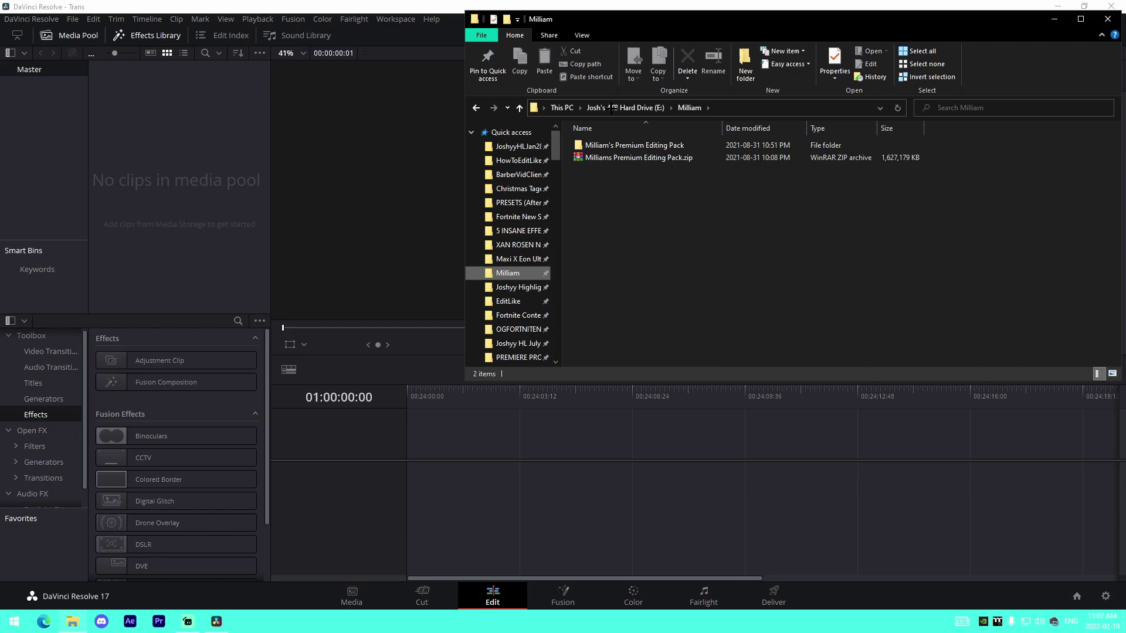
pyautogui.click(625, 108)
pyautogui.scroll(-4, 617, 274)
pyautogui.doubleClick(593, 139)
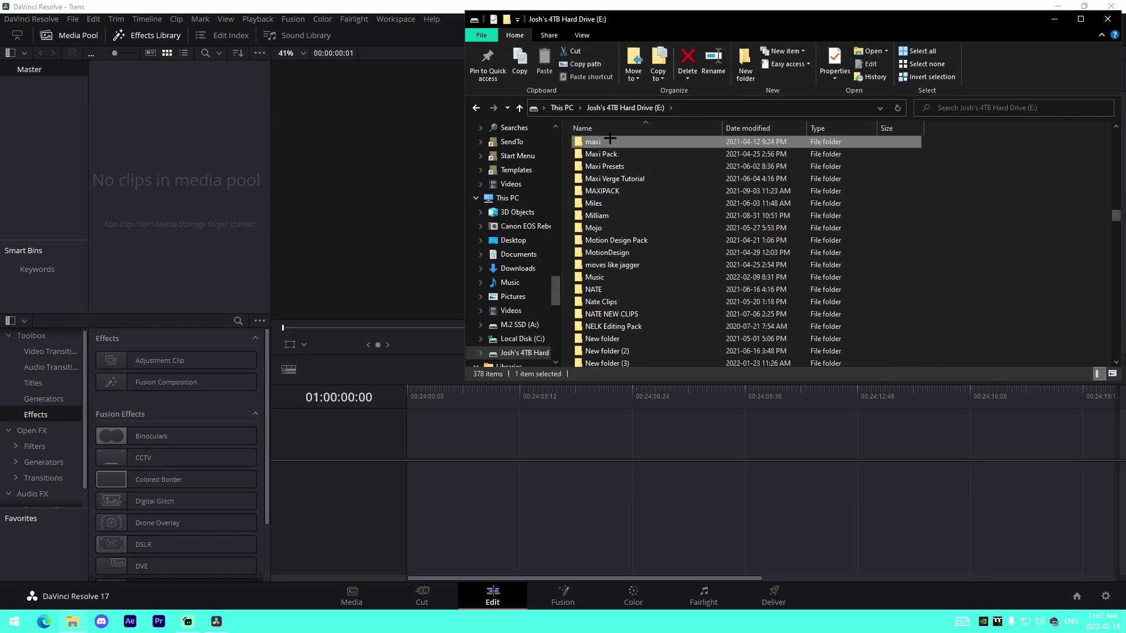
pyautogui.click(477, 109)
pyautogui.scroll(-3, 682, 274)
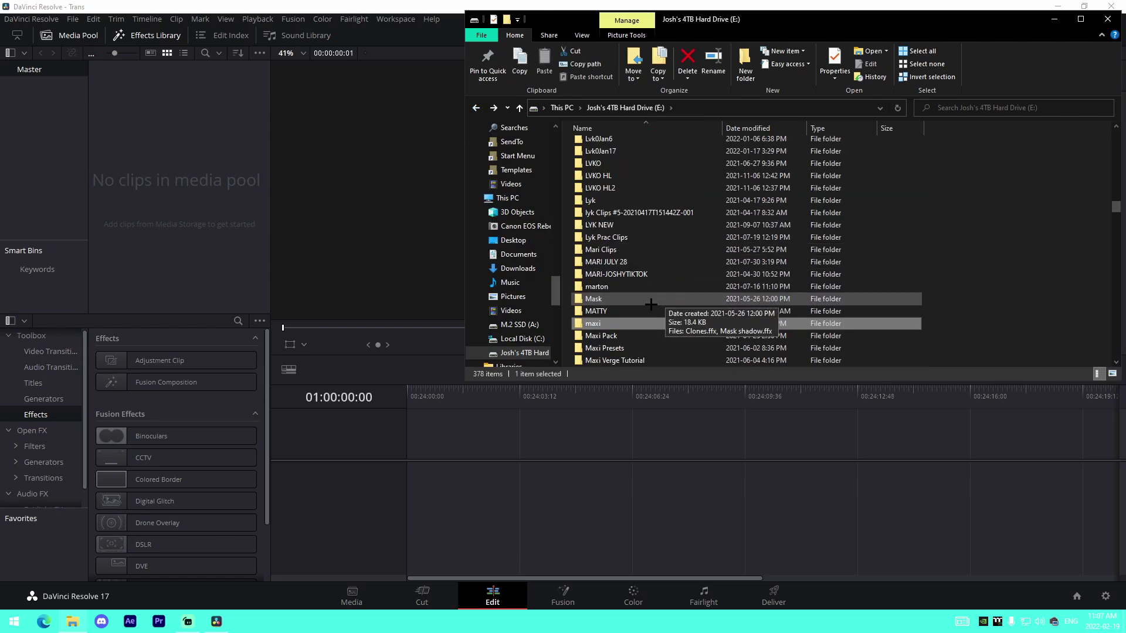
pyautogui.doubleClick(620, 304)
pyautogui.click(604, 144)
pyautogui.doubleClick(603, 144)
# Import 200 SHIT ON BOX.mp4 and 200 SPAS ARENA.mp4 into the project and place the first clip on the timeline.
pyautogui.click(669, 170)
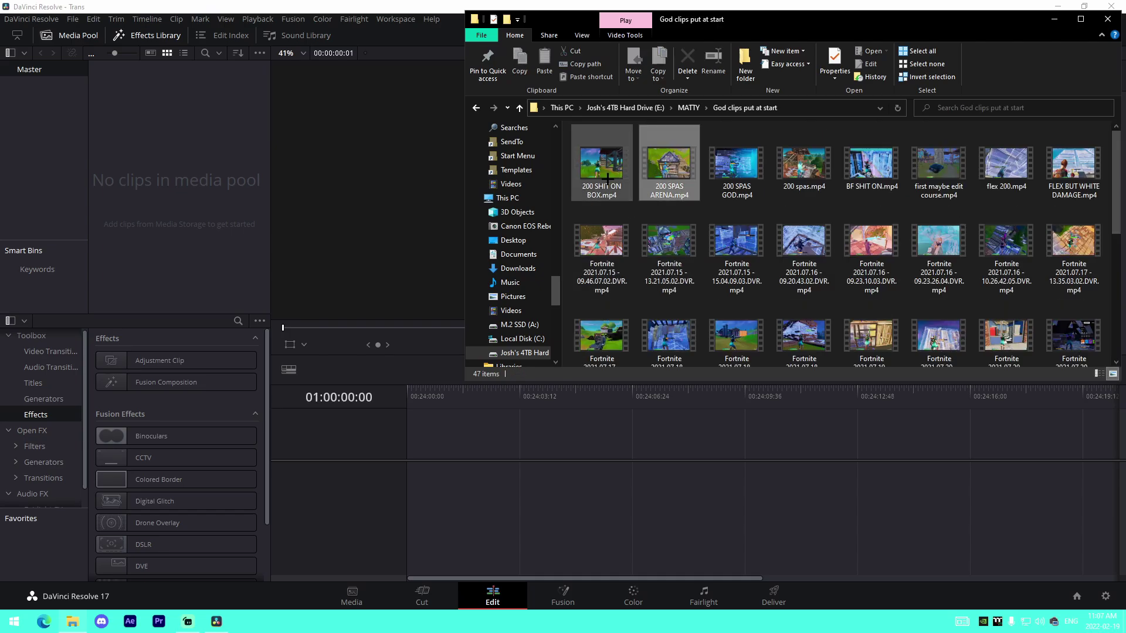
pyautogui.keyDown('ctrl'); pyautogui.click(607, 178); pyautogui.keyUp('ctrl')
pyautogui.moveTo(607, 178); pyautogui.dragTo(160, 182)
pyautogui.moveTo(138, 86); pyautogui.dragTo(428, 467)
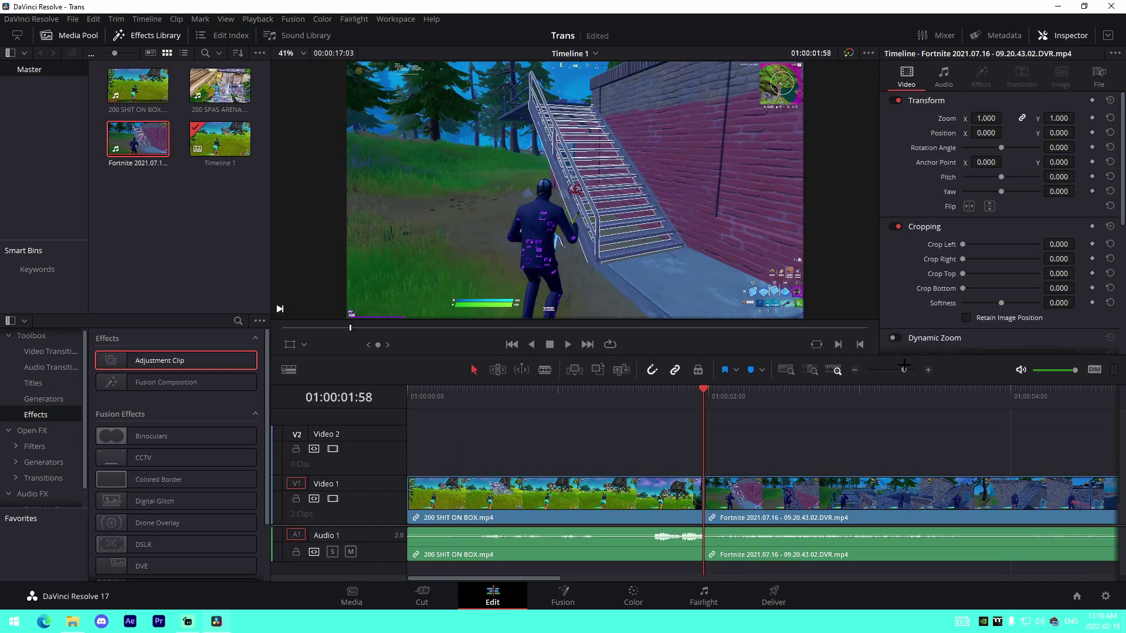
# Trim the end of the second clip on Video 1 so the timeline lasts about 4 seconds 35 frames.
pyautogui.moveTo(904, 369); pyautogui.dragTo(896, 370)
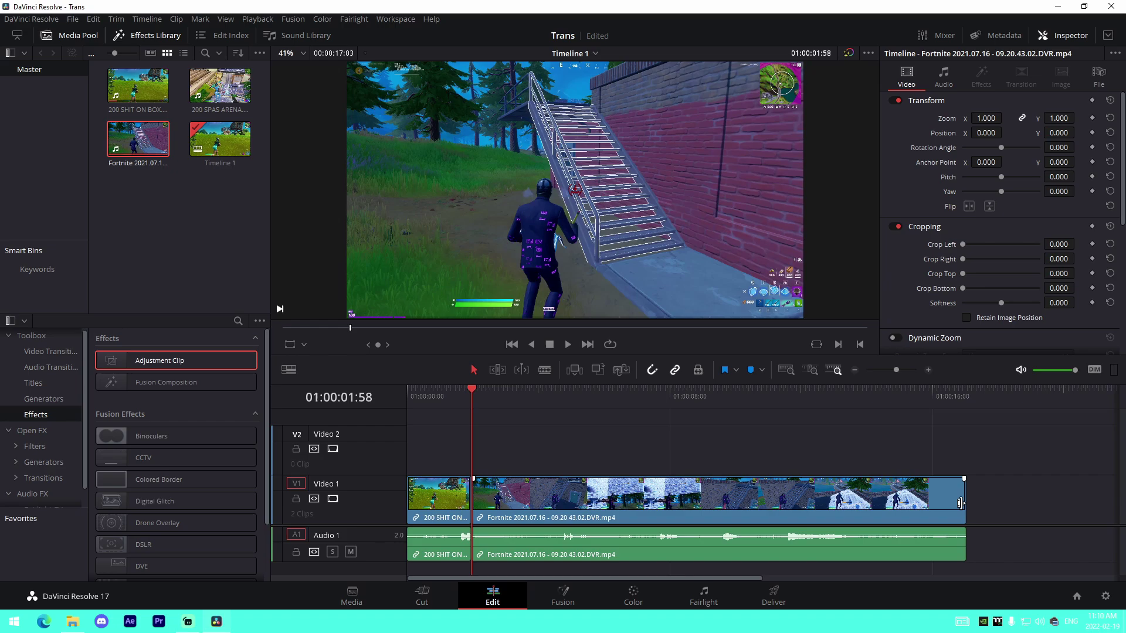
pyautogui.moveTo(960, 503); pyautogui.dragTo(552, 503)
pyautogui.moveTo(896, 369); pyautogui.dragTo(902, 370)
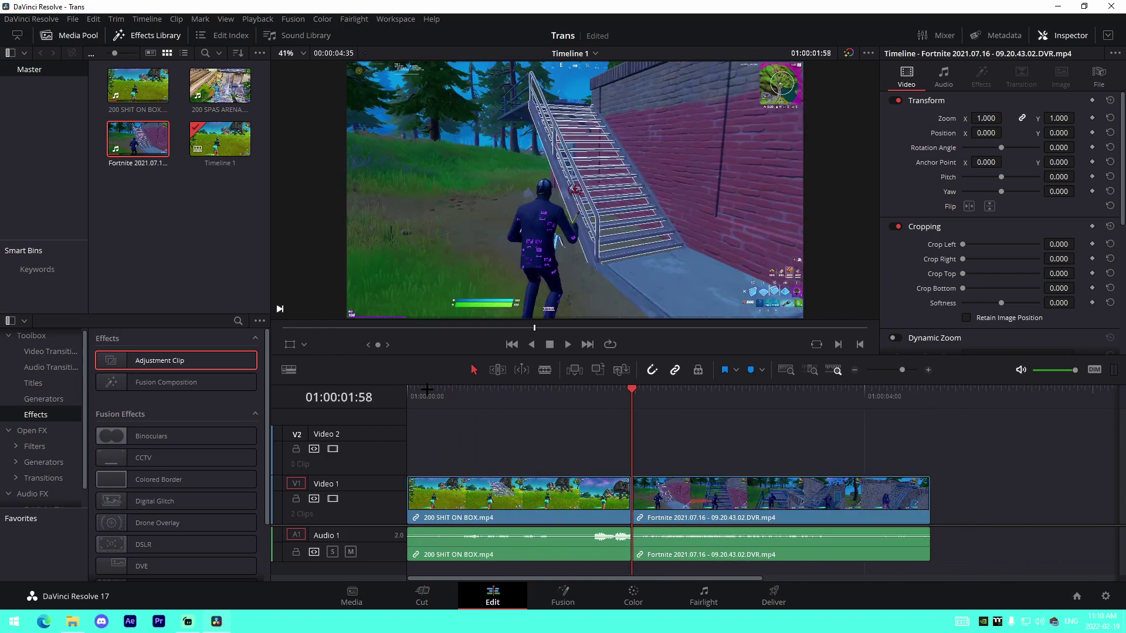
# Place an adjustment clip on Video 2 centred over the cut between the two clips, removing its excess length.
pyautogui.moveTo(128, 363); pyautogui.dragTo(730, 455)
pyautogui.click(738, 454)
pyautogui.press('a')
pyautogui.click(784, 445)
pyautogui.press('BackSpace')
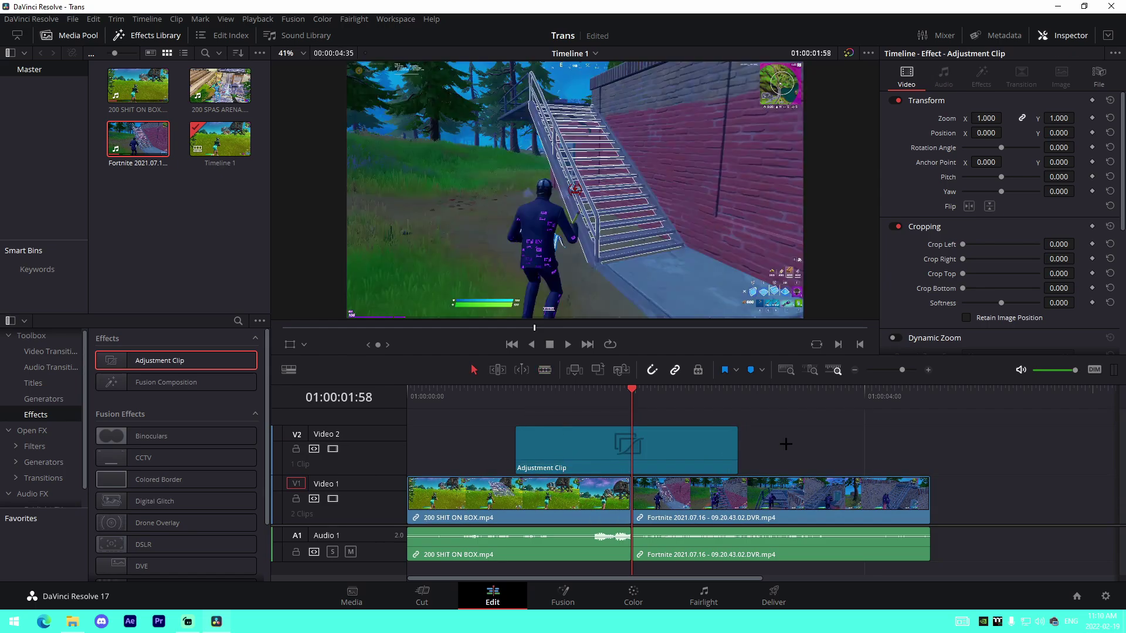
pyautogui.press('b')
pyautogui.moveTo(624, 445); pyautogui.dragTo(736, 464)
pyautogui.press('a')
pyautogui.click(639, 447)
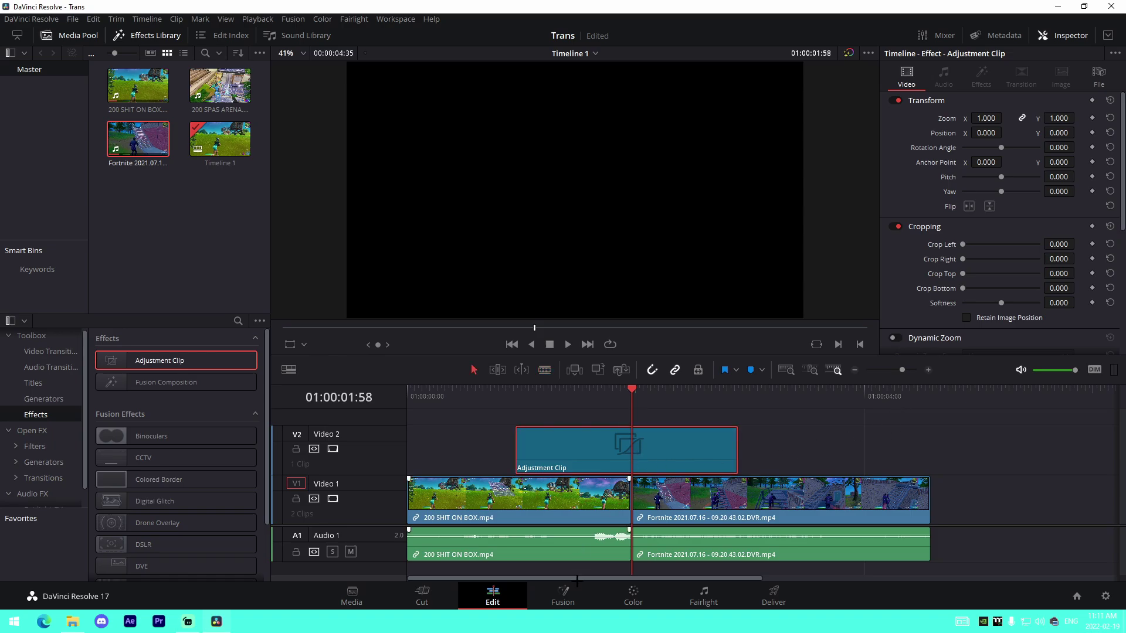
# Open the adjustment clip in Fusion and insert a Transform node between MediaIn1 and MediaOut1.
pyautogui.click(563, 593)
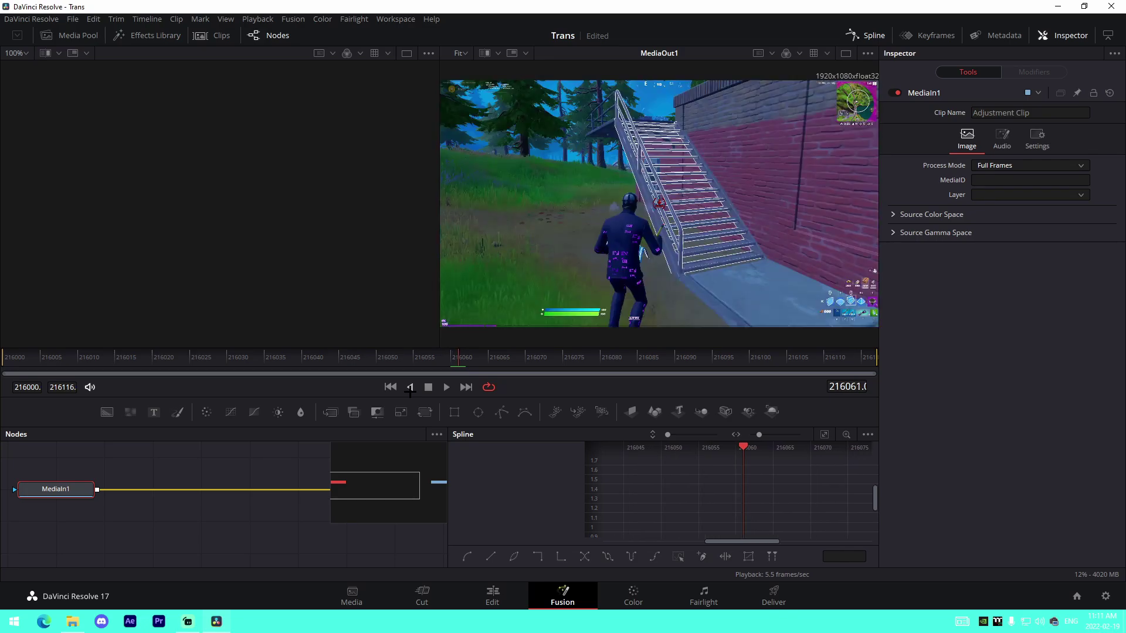
pyautogui.click(255, 516)
pyautogui.hotkey('shift', 'space')
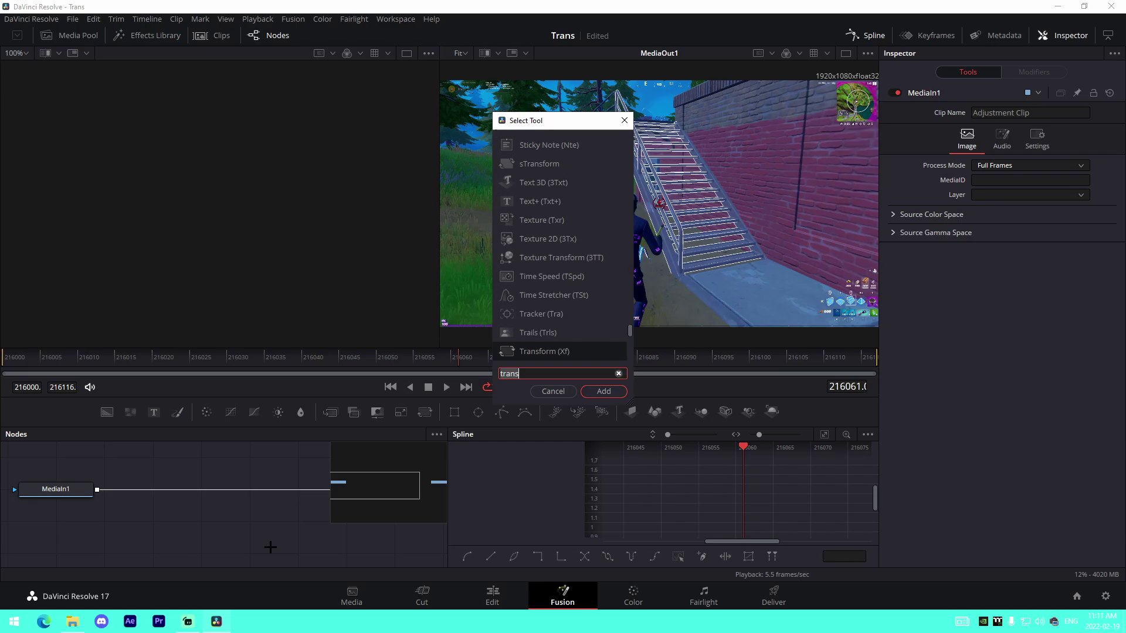
pyautogui.write('tra')
pyautogui.click(555, 184)
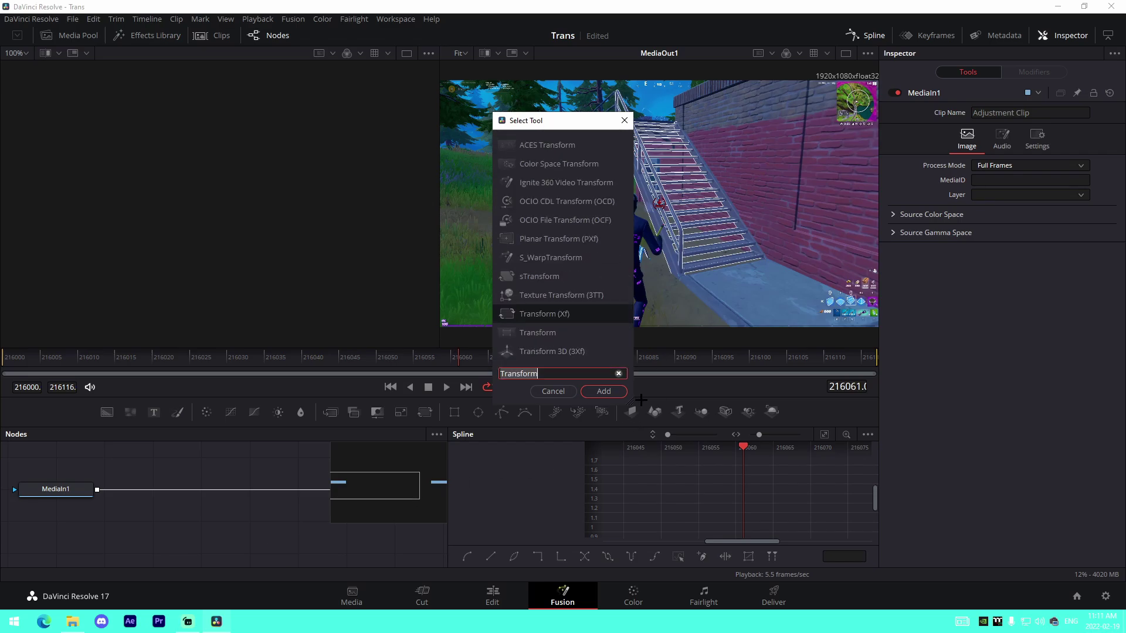
pyautogui.click(620, 389)
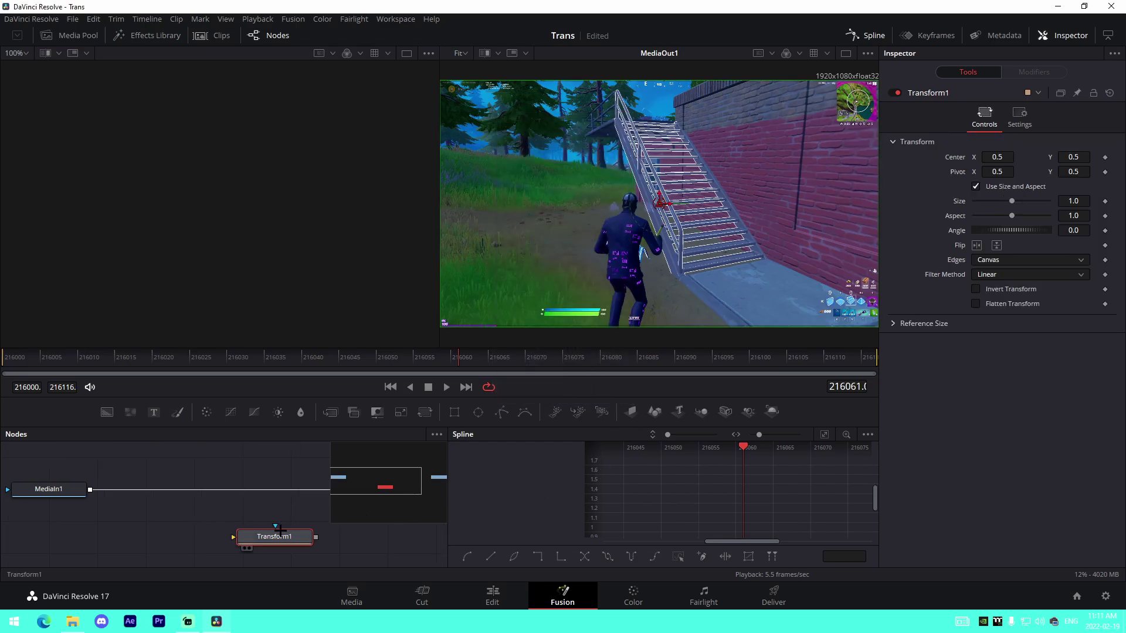
pyautogui.moveTo(277, 532); pyautogui.dragTo(277, 489)
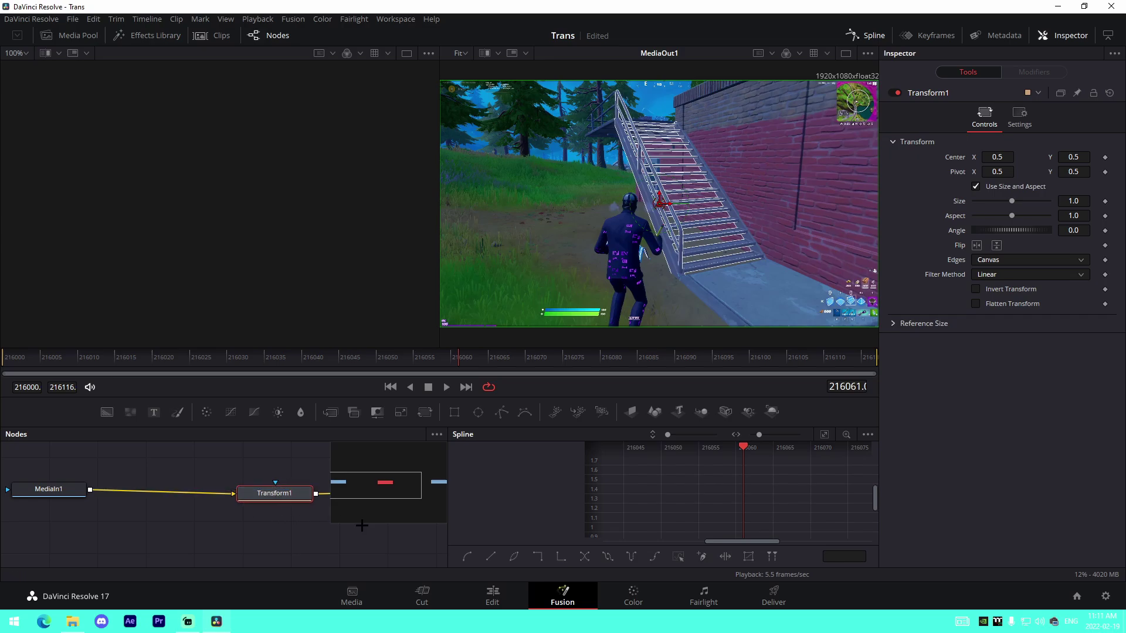
pyautogui.moveTo(450, 494); pyautogui.dragTo(728, 494)
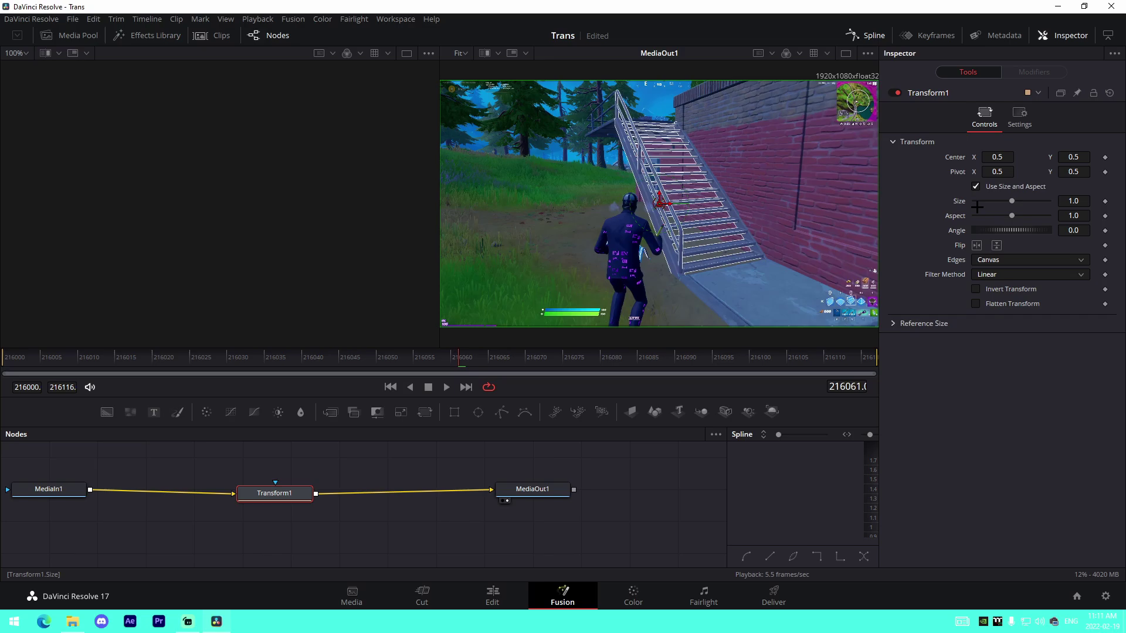
# Keyframe the Transform node's Size at 1.6 on frame 216061 and at 0.7 on frame 216060.
pyautogui.click(1105, 200)
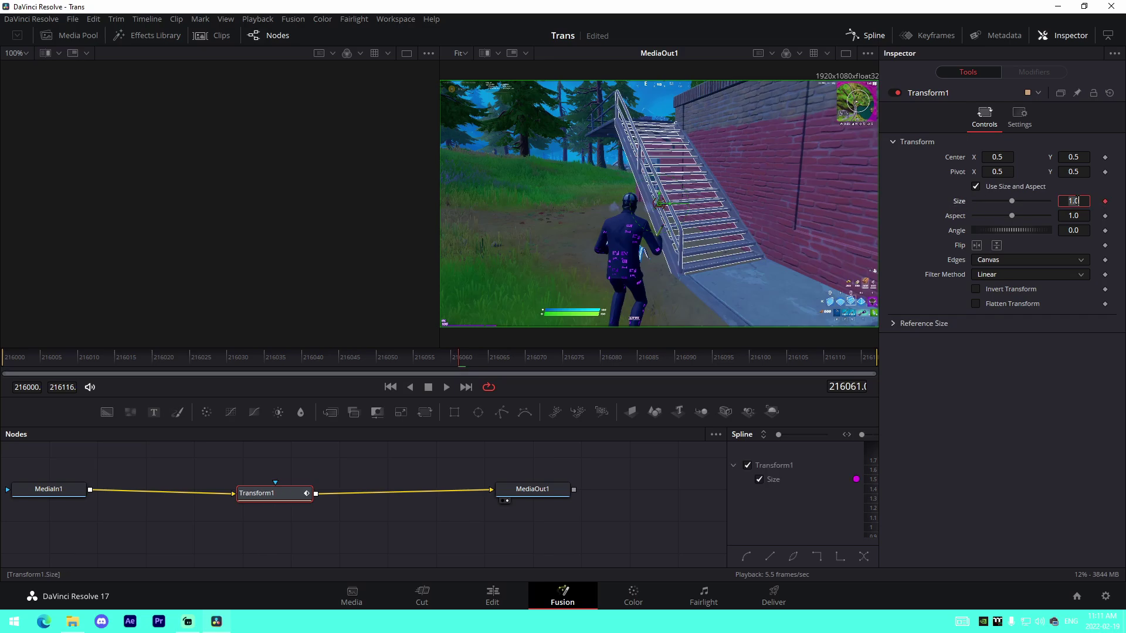
pyautogui.write('6')
pyautogui.press('Tab')
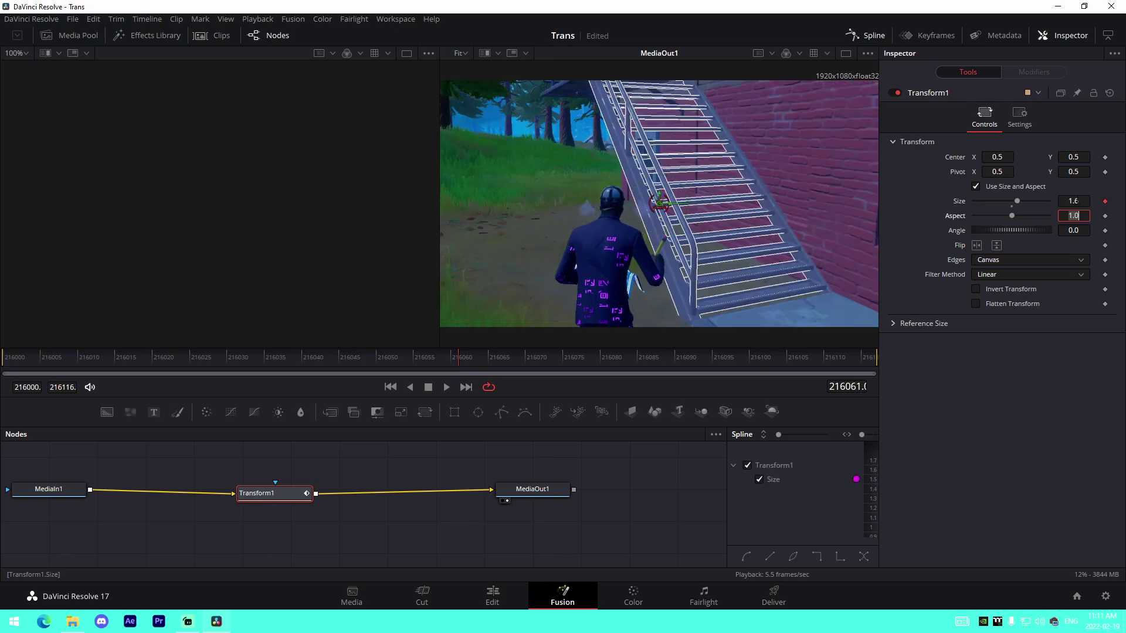
pyautogui.press('Left')
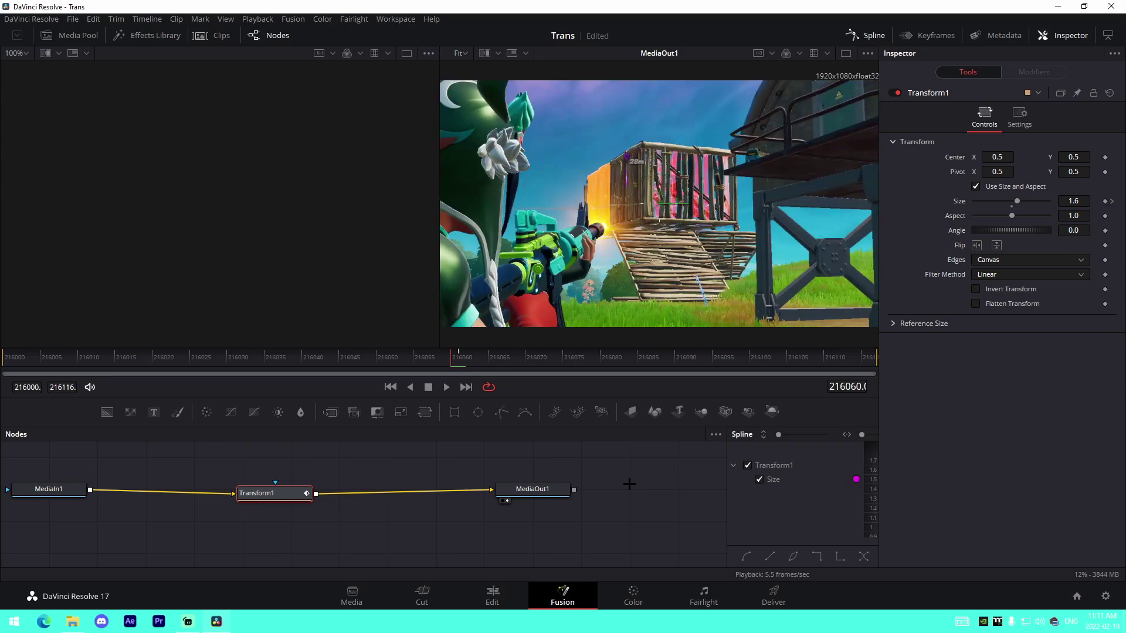
pyautogui.click(1083, 203)
pyautogui.write('.7')
pyautogui.press('Tab')
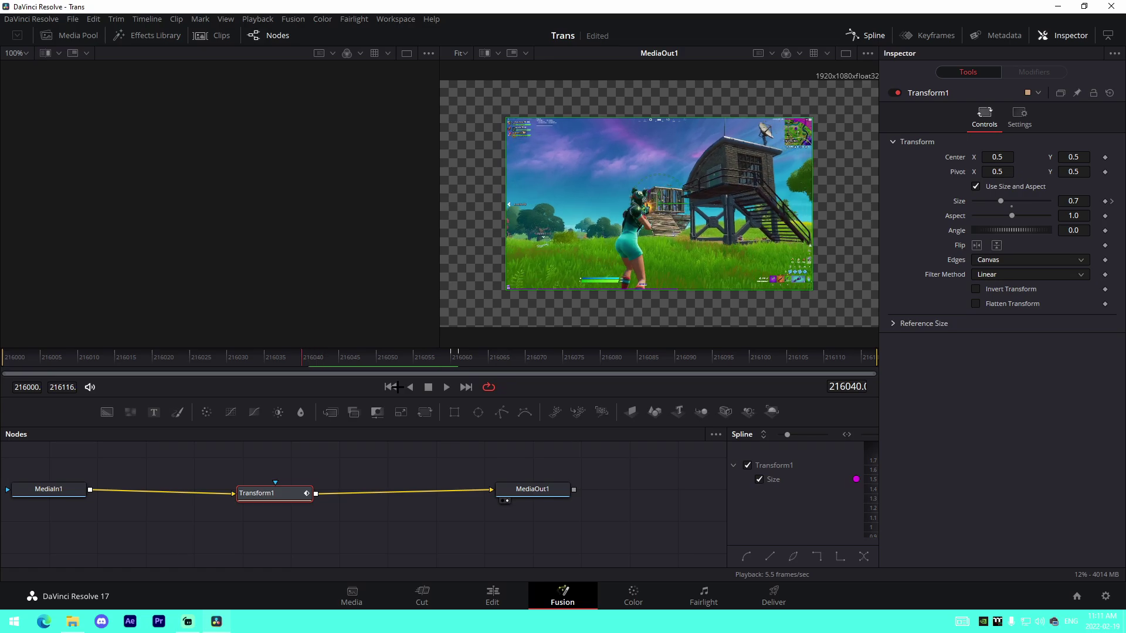
# Keyframe the Transform's Size at 1.0 on frames 216040 and 216081, and set its Edges to Mirror.
pyautogui.write('.6')
pyautogui.press('Tab')
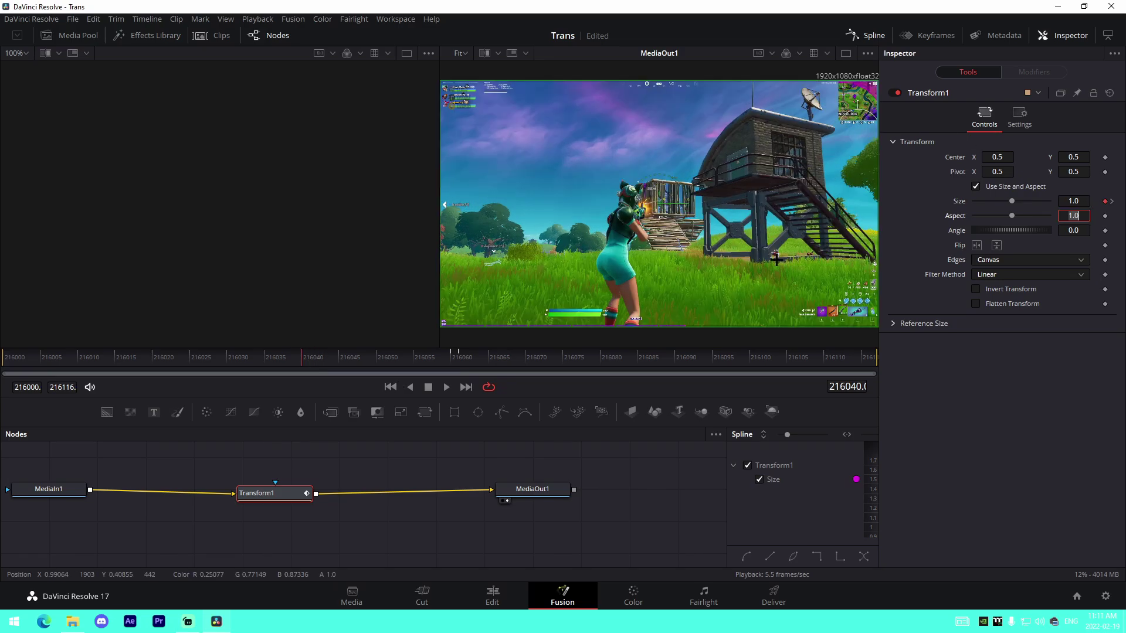
pyautogui.click(470, 357)
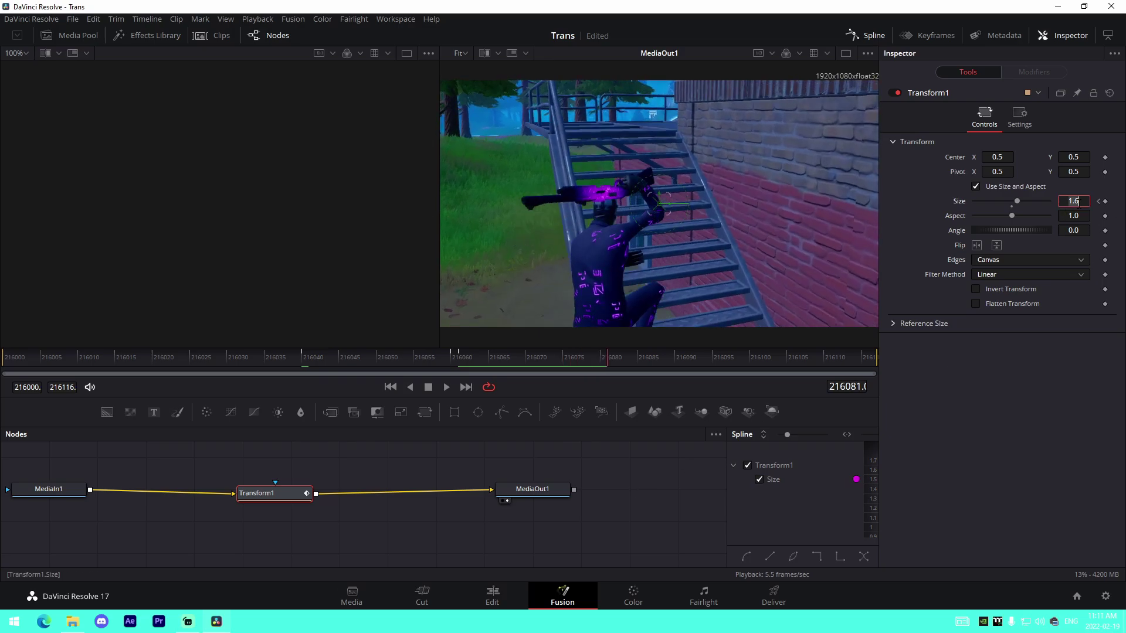
pyautogui.write('1')
pyautogui.press('Tab')
pyautogui.click(1046, 260)
pyautogui.click(1021, 316)
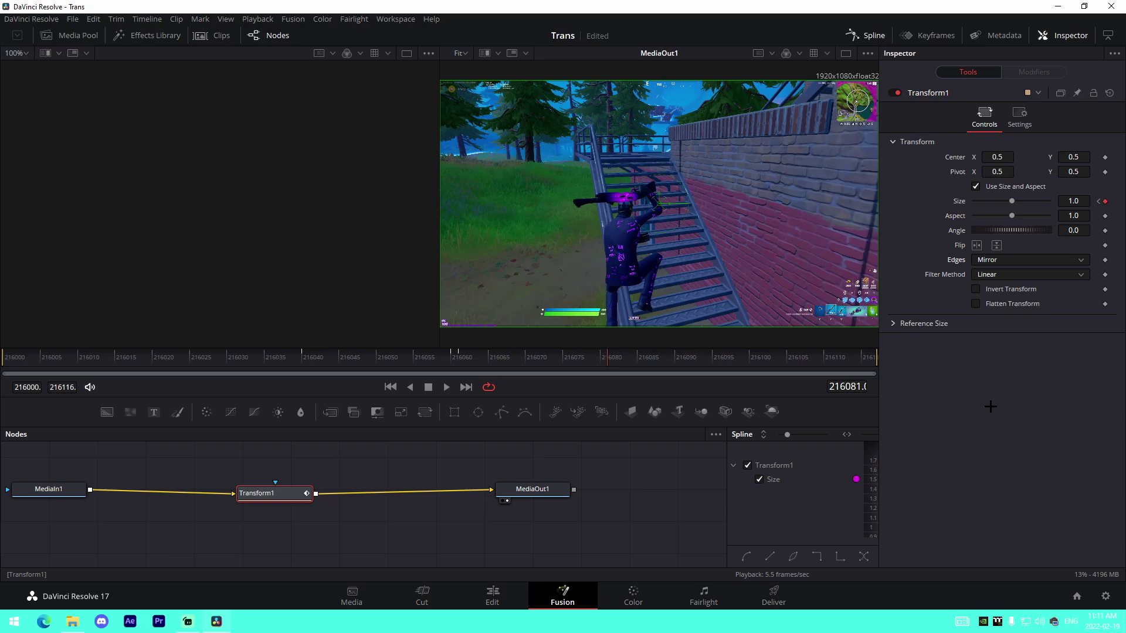
# Play back the section around the cut to check the keyframed zoom.
pyautogui.moveTo(282, 358); pyautogui.dragTo(354, 381)
pyautogui.press('space')
pyautogui.press('space')
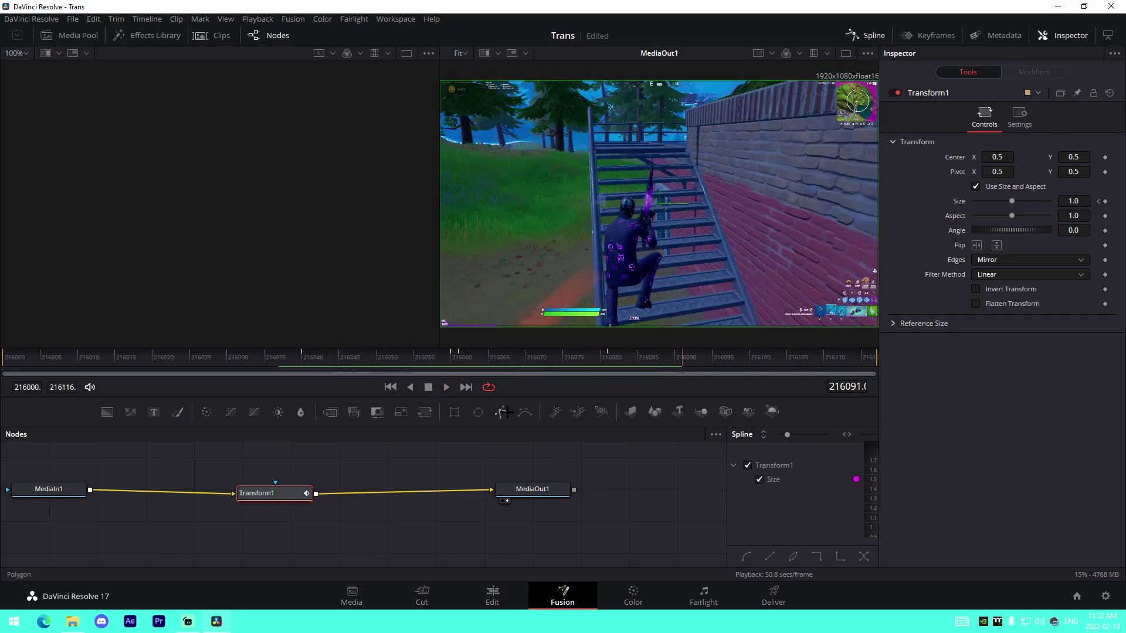
pyautogui.click(280, 354)
pyautogui.press('space')
pyautogui.press('space')
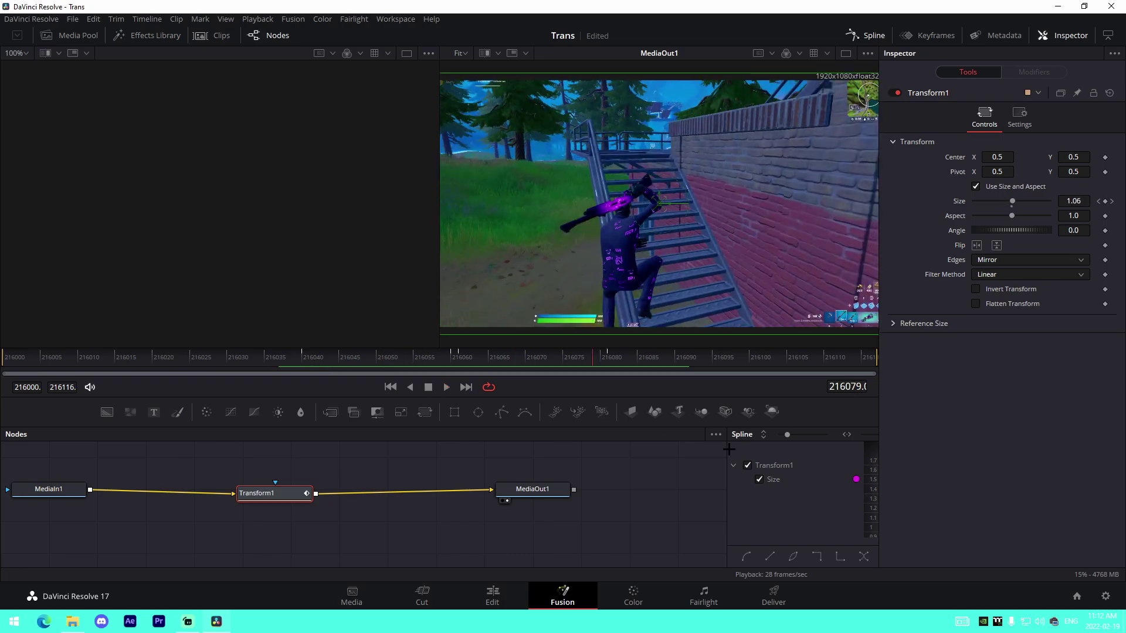
# Smooth all Size keyframes in the Spline editor and stretch their handles into a steep ease toward the cut.
pyautogui.moveTo(728, 488); pyautogui.dragTo(520, 488)
pyautogui.click(874, 36)
pyautogui.click(874, 33)
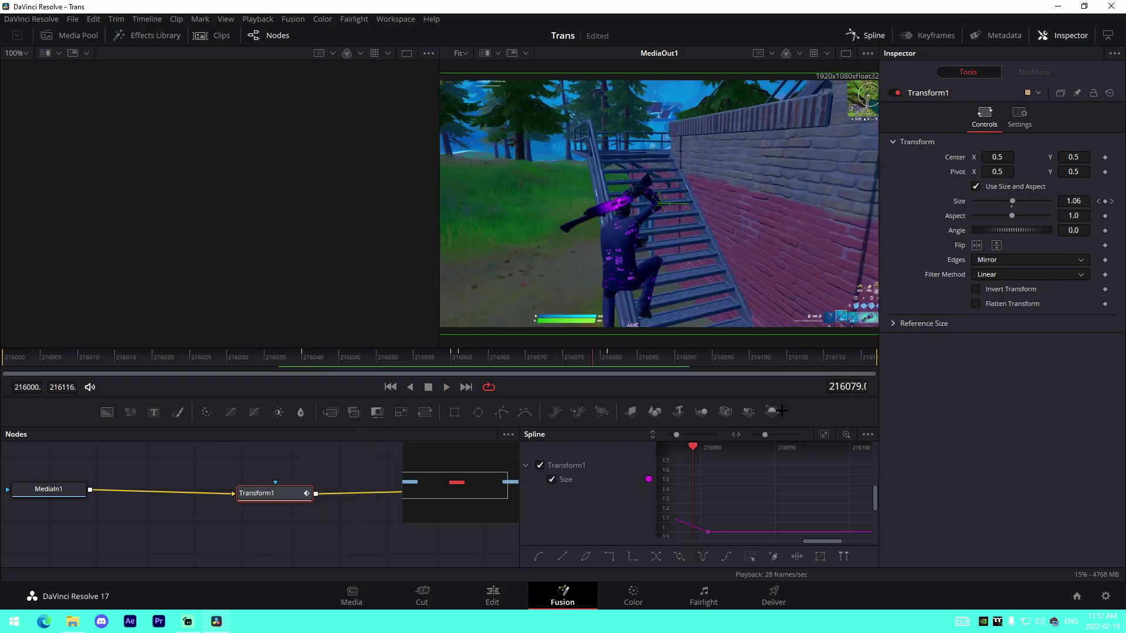
pyautogui.click(824, 435)
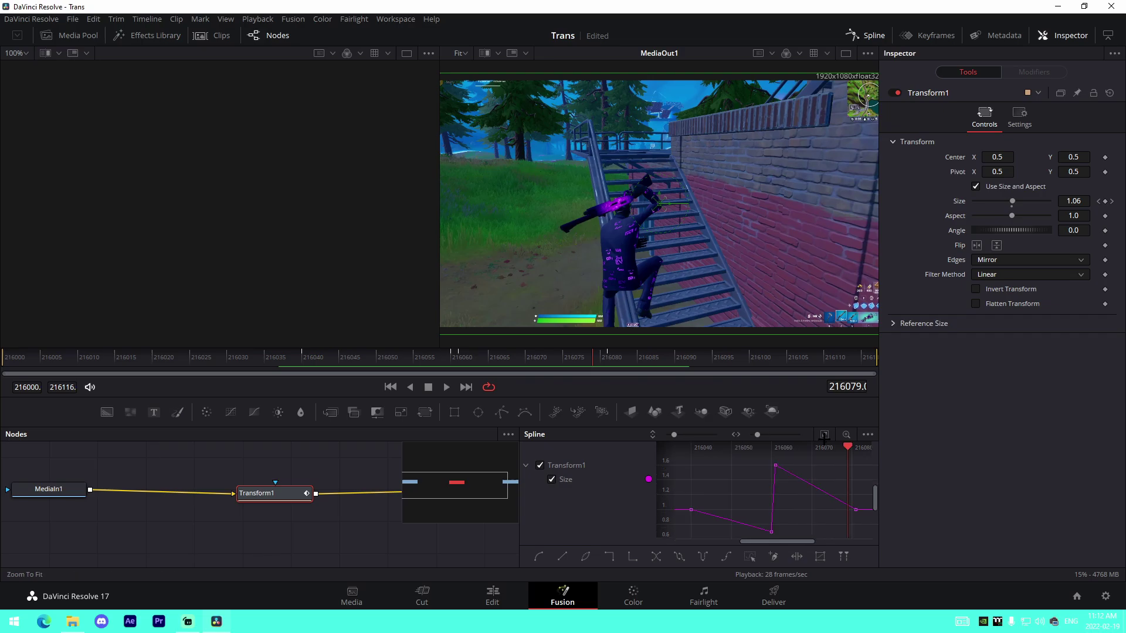
pyautogui.hotkey('ctrl', 'a')
pyautogui.click(799, 524)
pyautogui.hotkey('ctrl', 'a')
pyautogui.press('s')
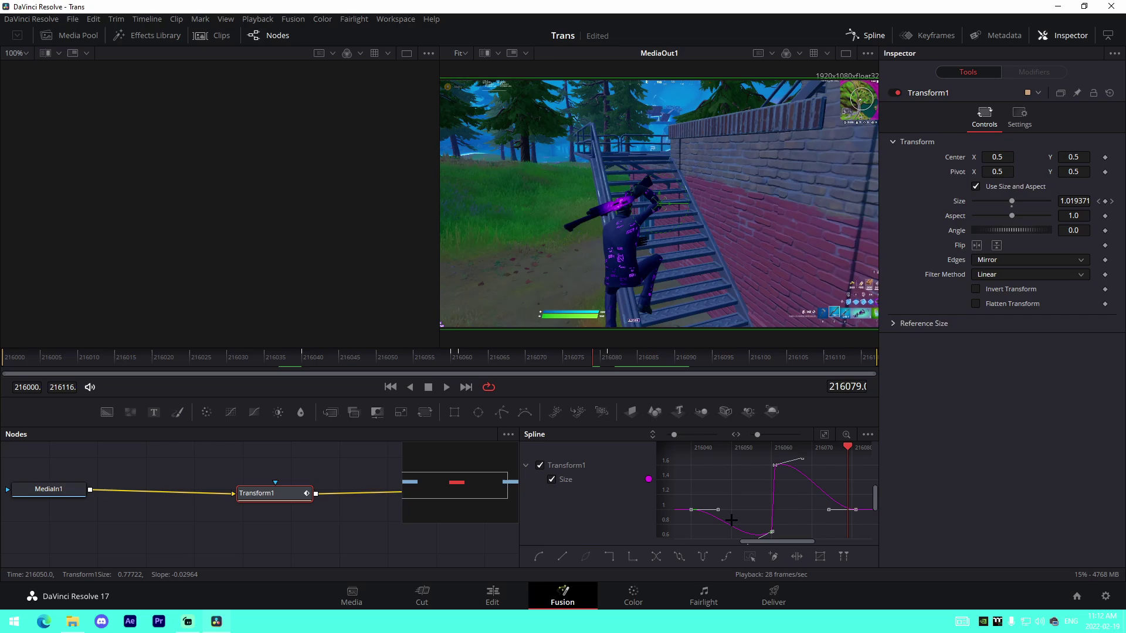
pyautogui.moveTo(717, 515); pyautogui.dragTo(760, 511)
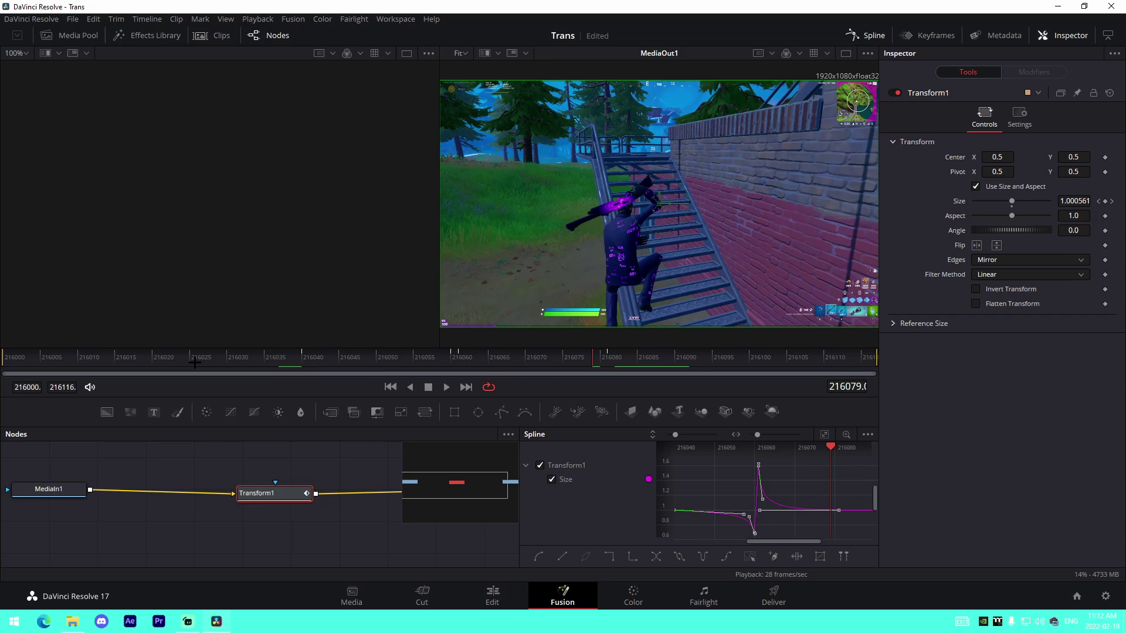
# Replay the transition from about frame 216024 to review the eased zoom across the cut.
pyautogui.press('space')
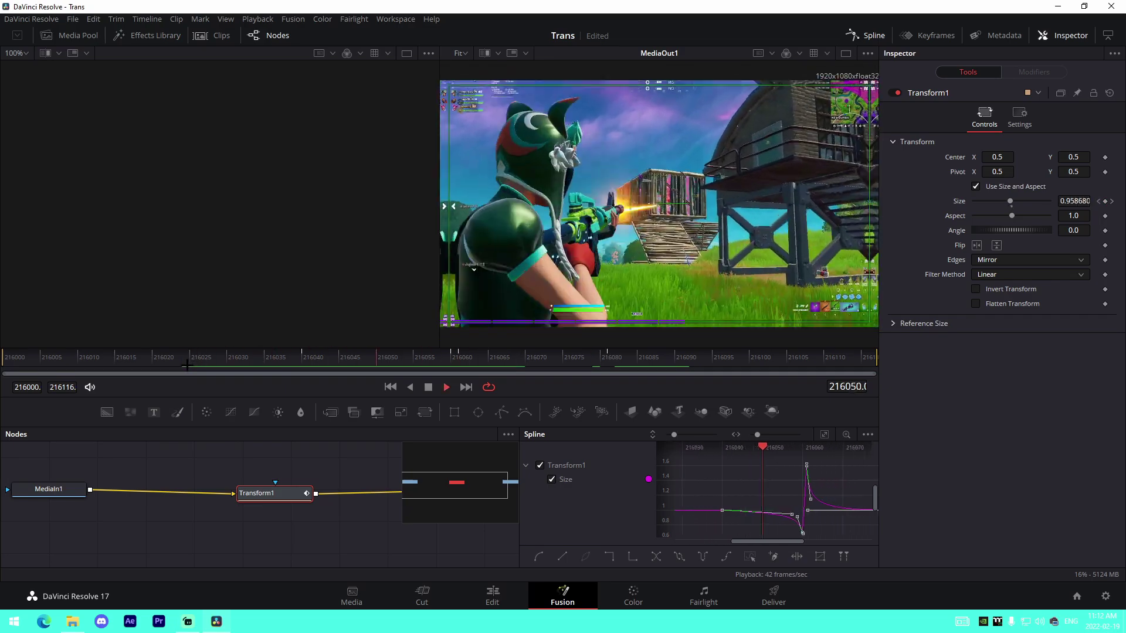
pyautogui.click(187, 365)
pyautogui.press('space')
pyautogui.click(187, 365)
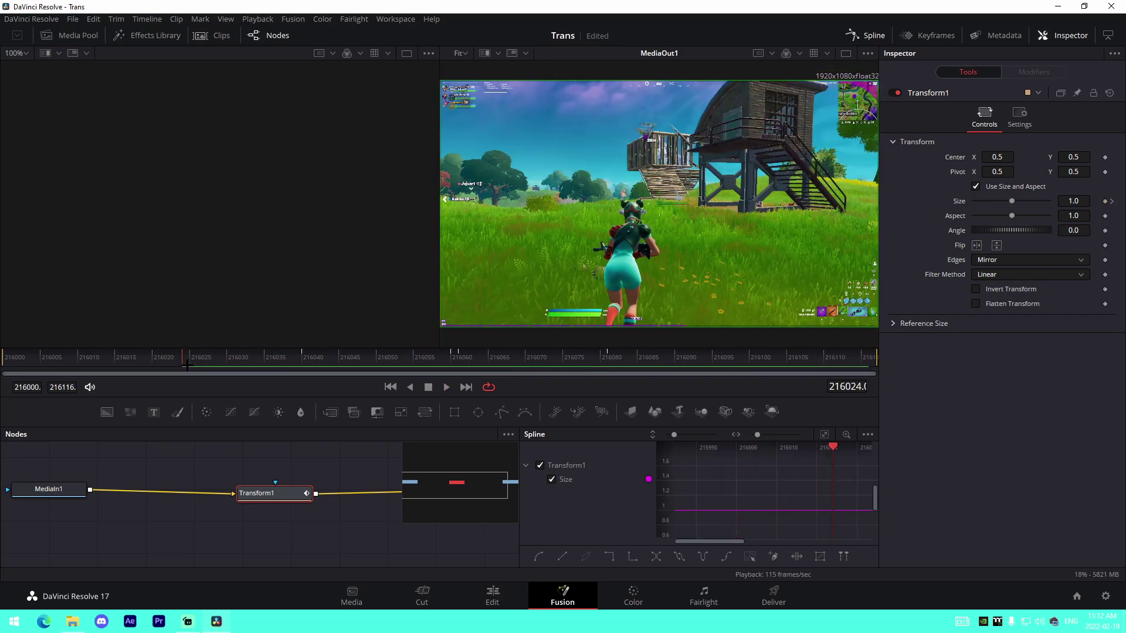
pyautogui.press('space')
pyautogui.press('space')
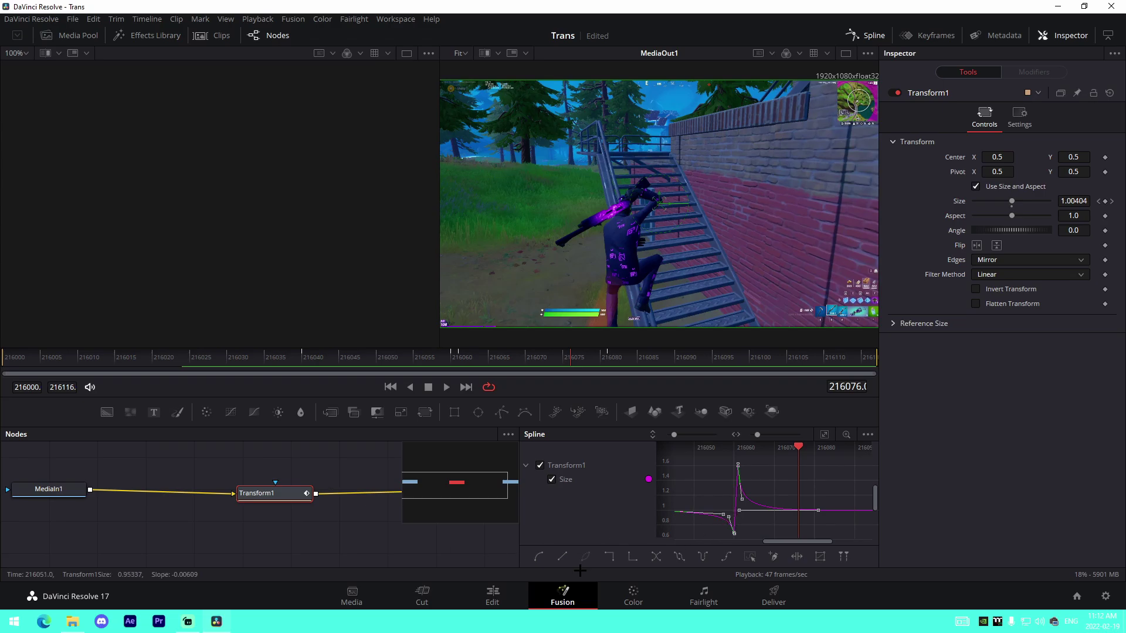
# Steepen the Size curve just after the cut by pulling the 216061 keyframe's handle down to the baseline, and replay the transition.
pyautogui.click(824, 435)
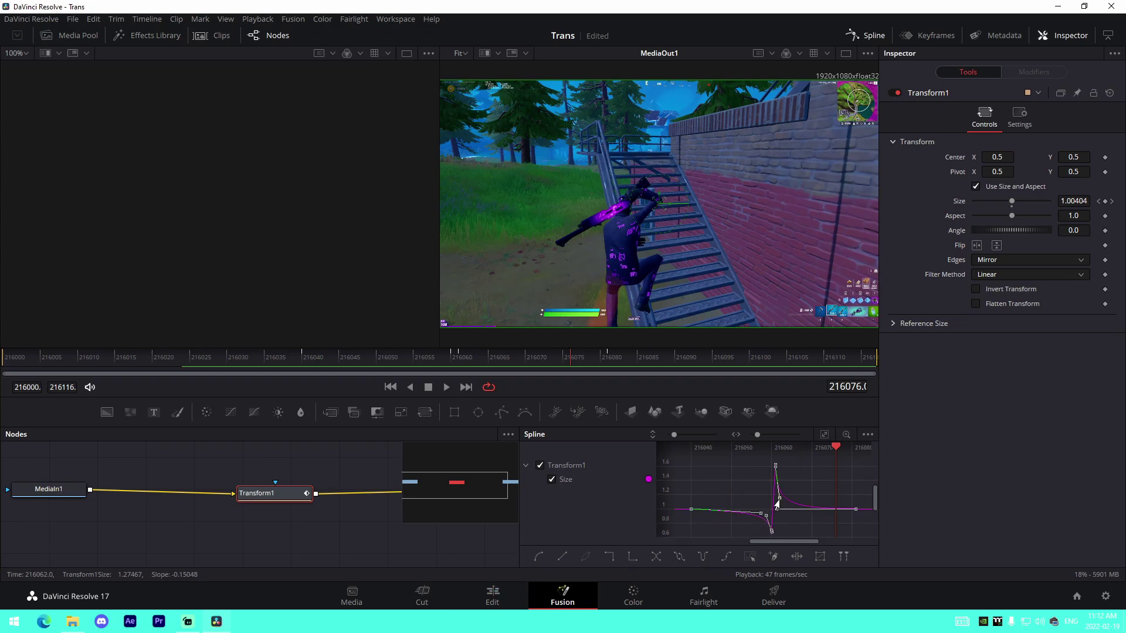
pyautogui.moveTo(779, 498); pyautogui.dragTo(775, 514)
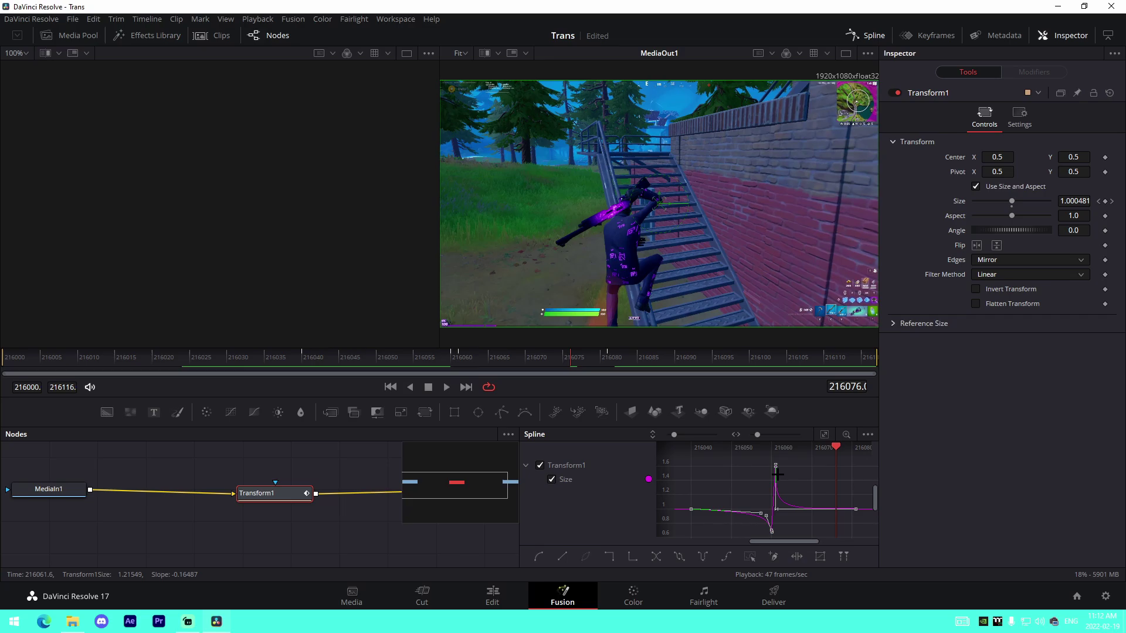
pyautogui.press('space')
pyautogui.click(216, 362)
pyautogui.click(216, 361)
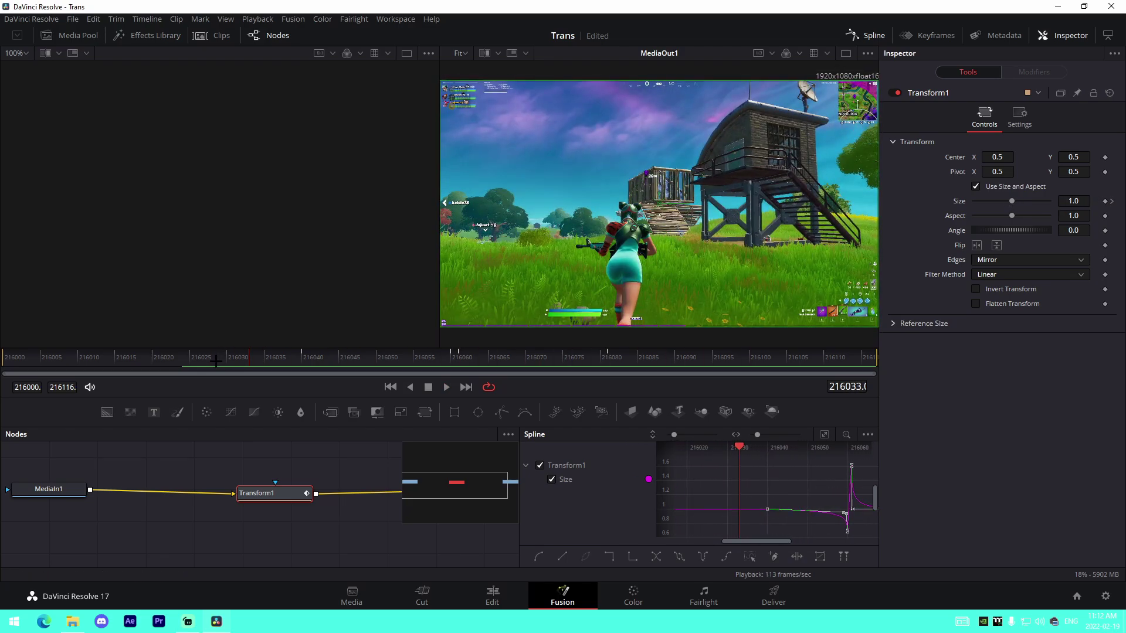
pyautogui.press('space')
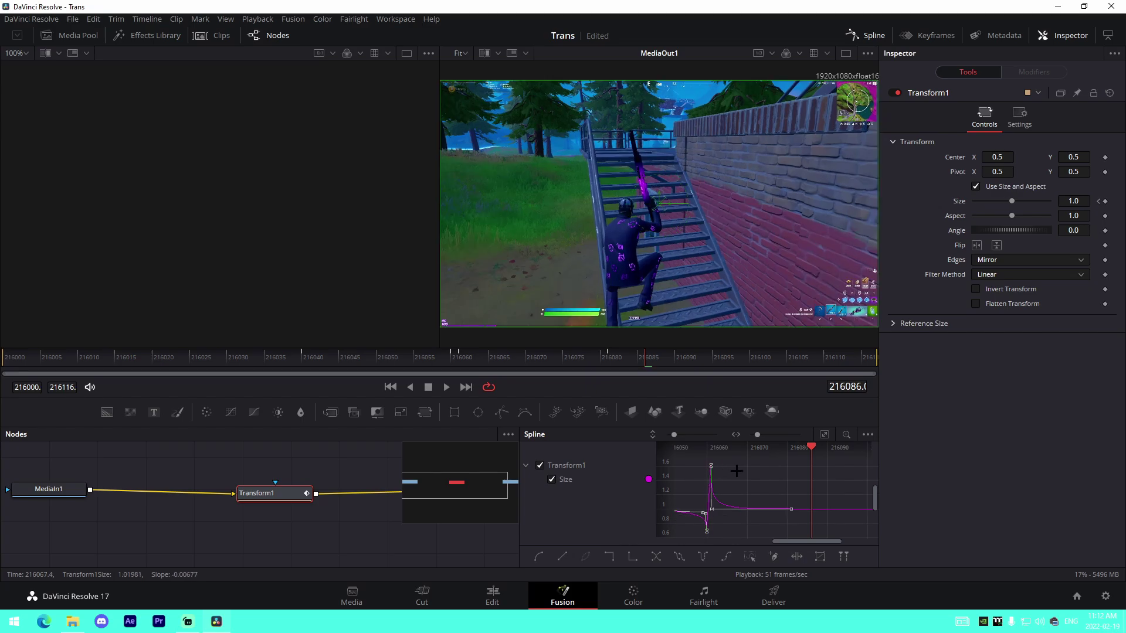
pyautogui.click(737, 471)
pyautogui.click(182, 364)
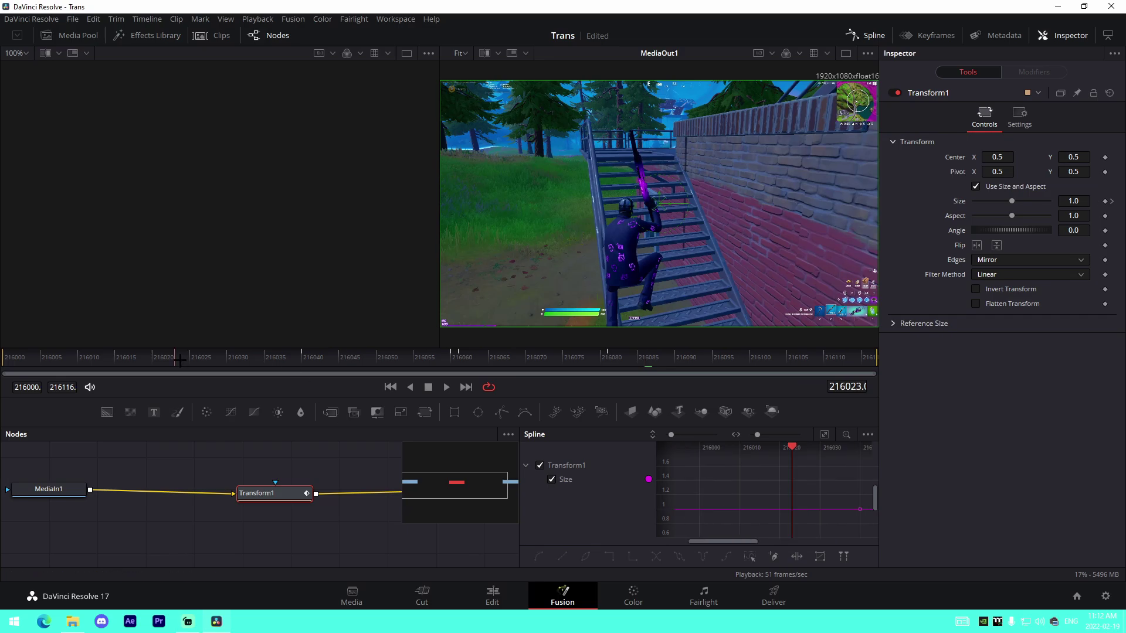
pyautogui.press('space')
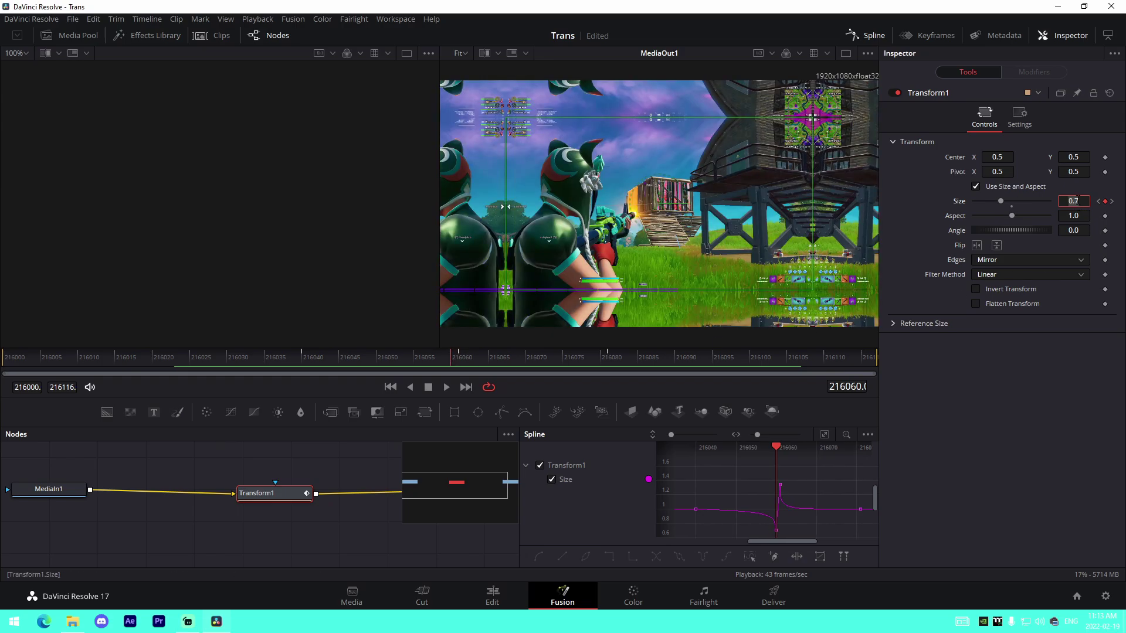
# Reverse the zoom direction by setting Size to about 1.4 on frame 216060 and 0.7 on frame 216061.
pyautogui.write('34')
pyautogui.press('Tab')
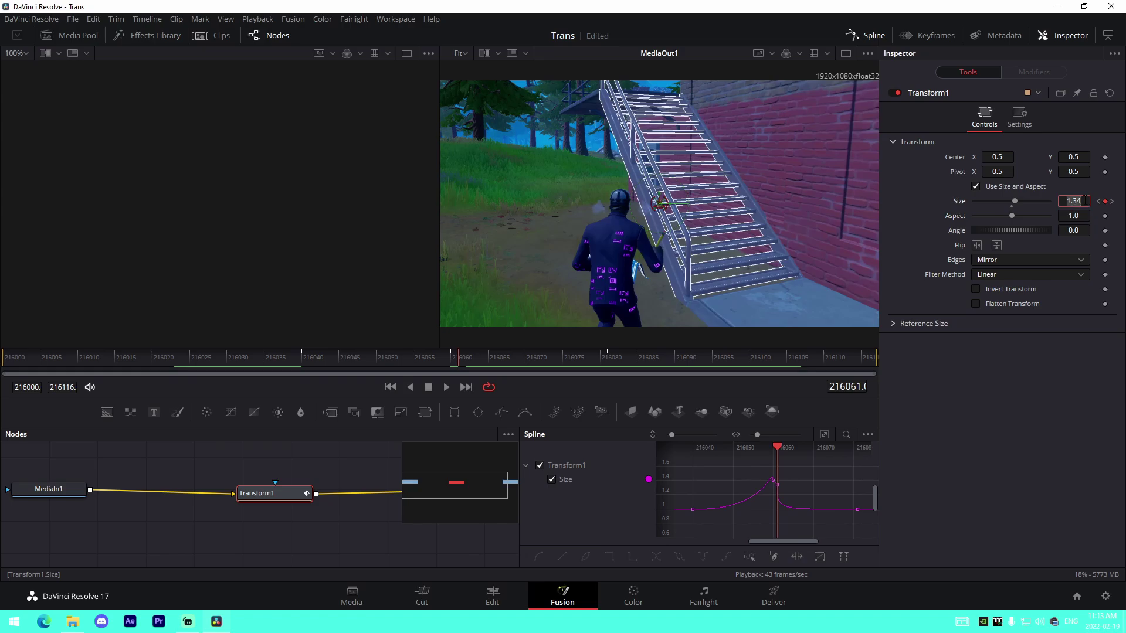
pyautogui.write('0.7')
pyautogui.press('Tab')
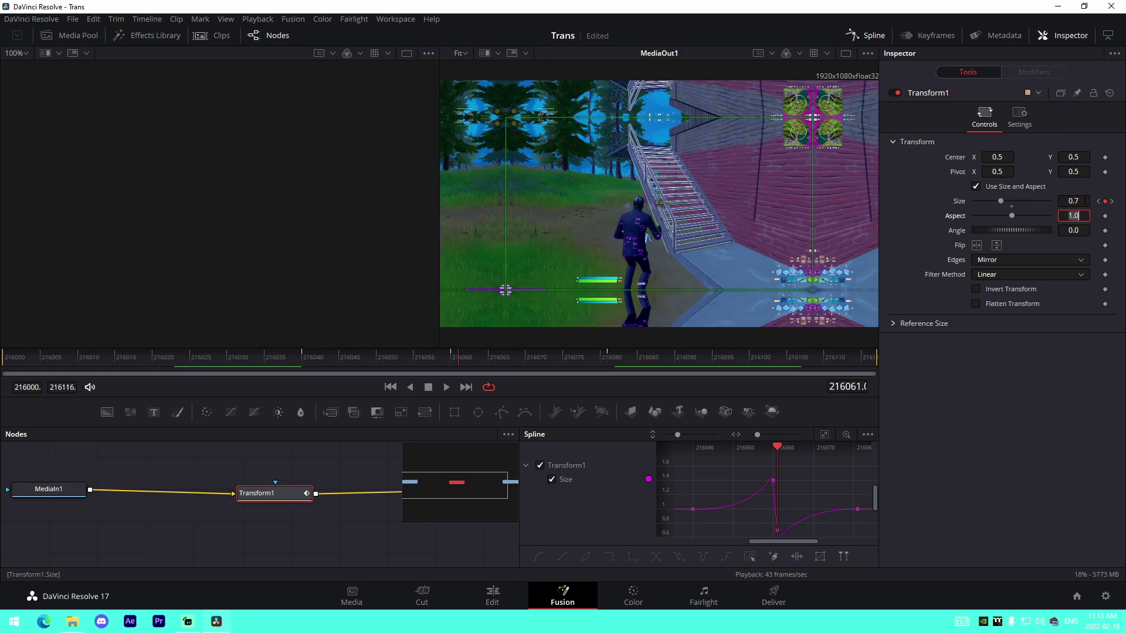
# Reshape the handles of all Size keyframes into a steep ease around the cut and play back the reversed zoom.
pyautogui.click(772, 483)
pyautogui.hotkey('ctrl', 'a')
pyautogui.moveTo(794, 500); pyautogui.dragTo(777, 467)
pyautogui.moveTo(758, 528); pyautogui.dragTo(763, 484)
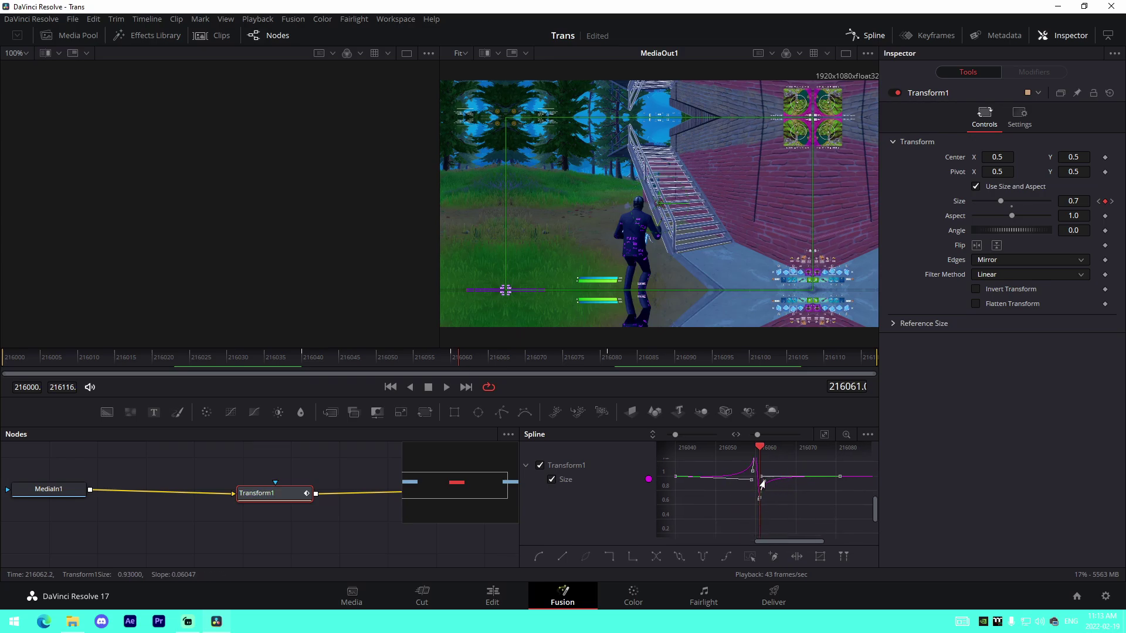
pyautogui.press('space')
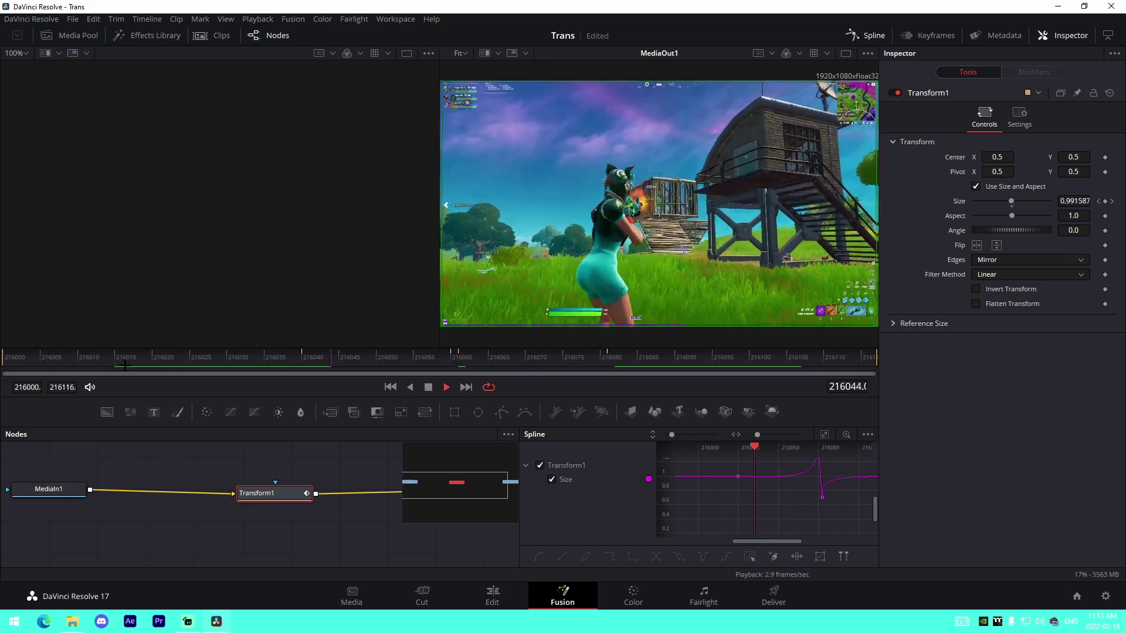
pyautogui.press('space')
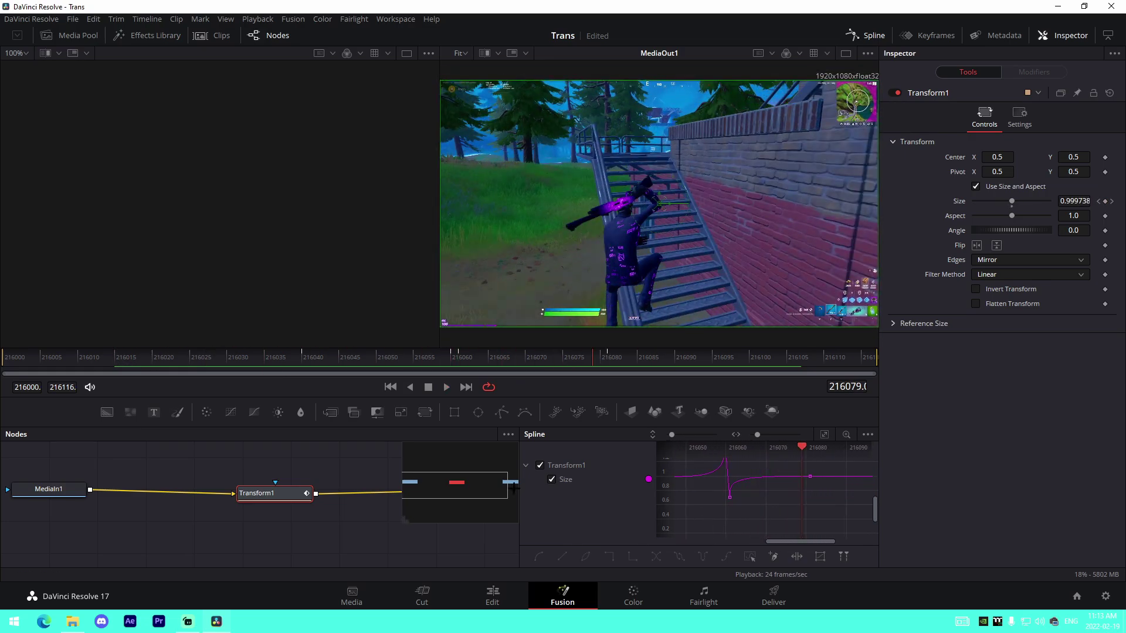
# Level the Size curve's outgoing handle from the first keyframe with the 1.0 baseline and replay the transition.
pyautogui.moveTo(727, 509); pyautogui.dragTo(763, 528)
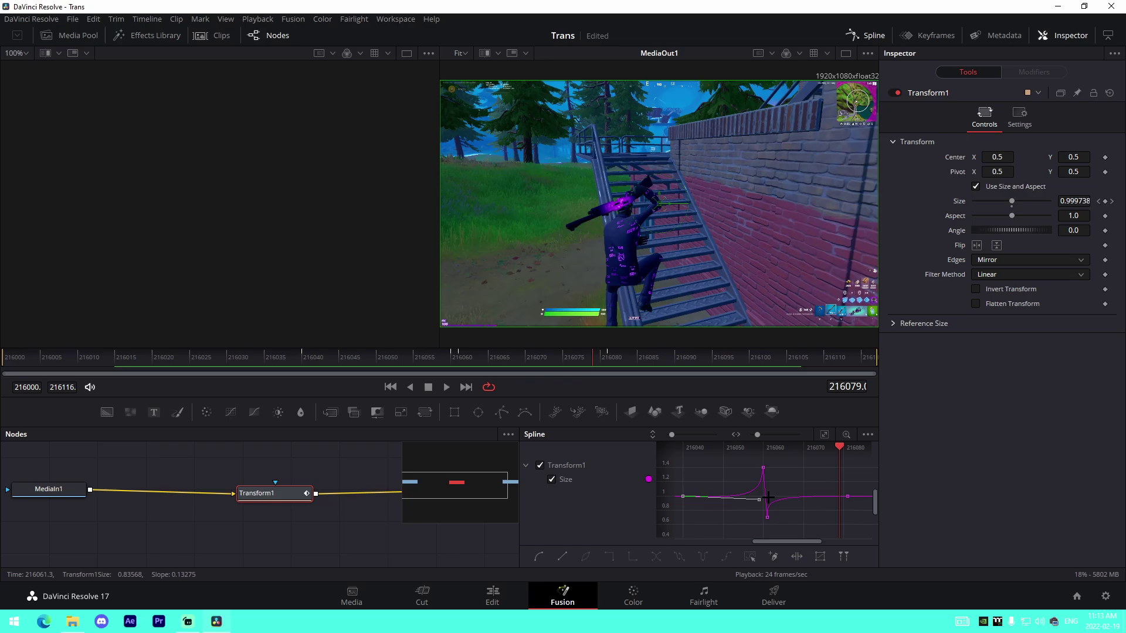
pyautogui.moveTo(759, 500); pyautogui.dragTo(760, 497)
pyautogui.press('space')
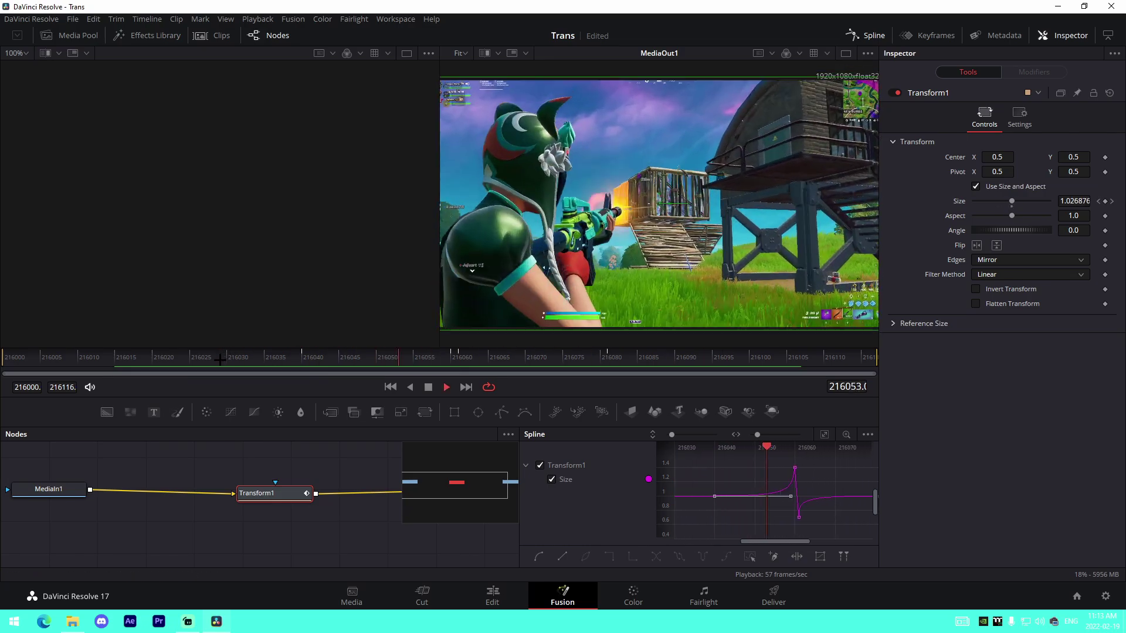
pyautogui.press('space')
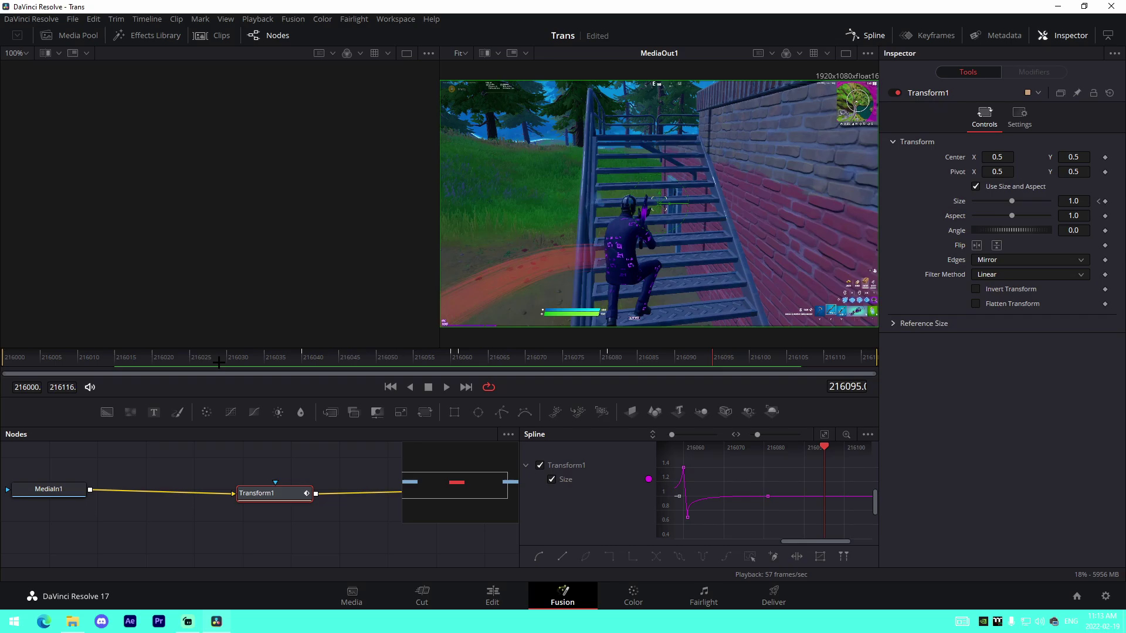
# Delete all Size keyframes of the Transform1 node on frames 216081, 216061, 216060 and 216040.
pyautogui.click(291, 519)
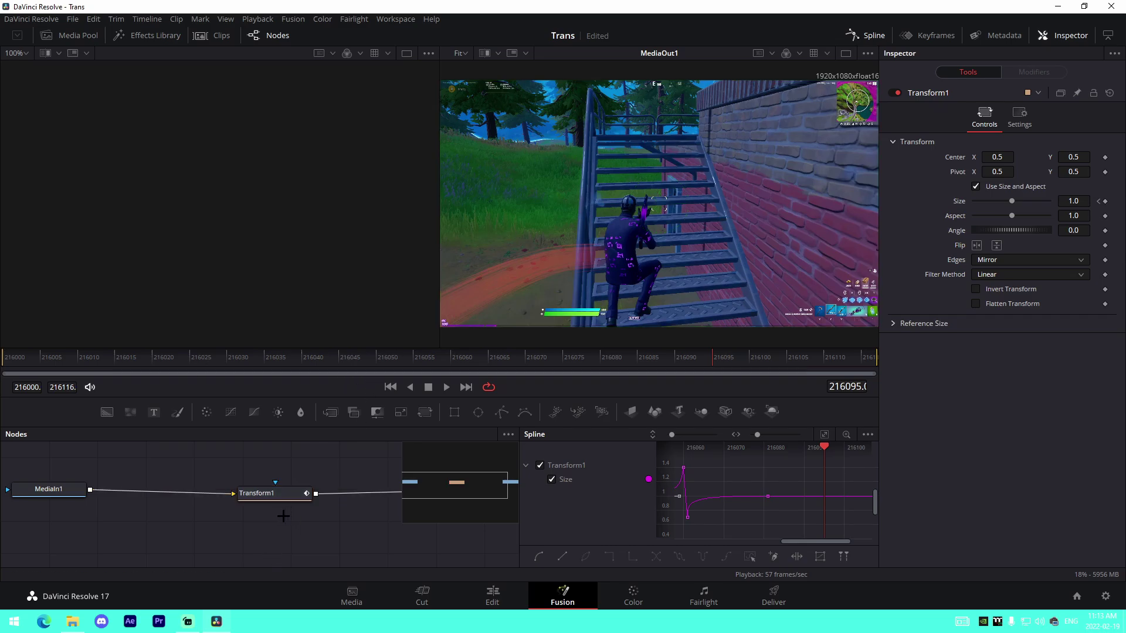
pyautogui.click(272, 494)
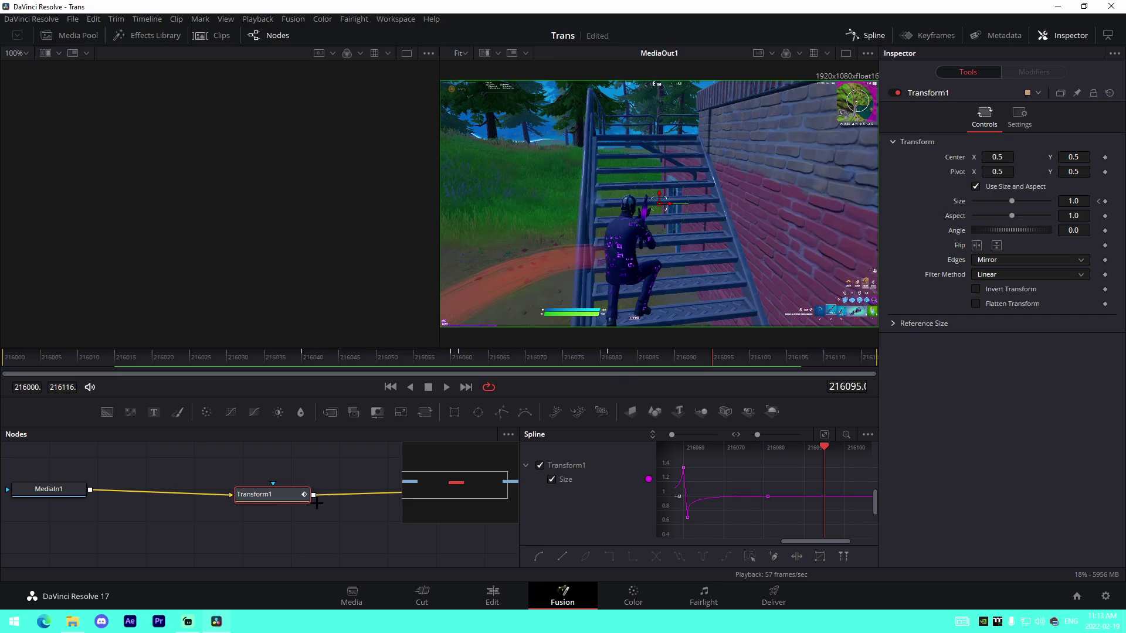
pyautogui.click(1100, 201)
pyautogui.click(1105, 201)
pyautogui.click(1099, 201)
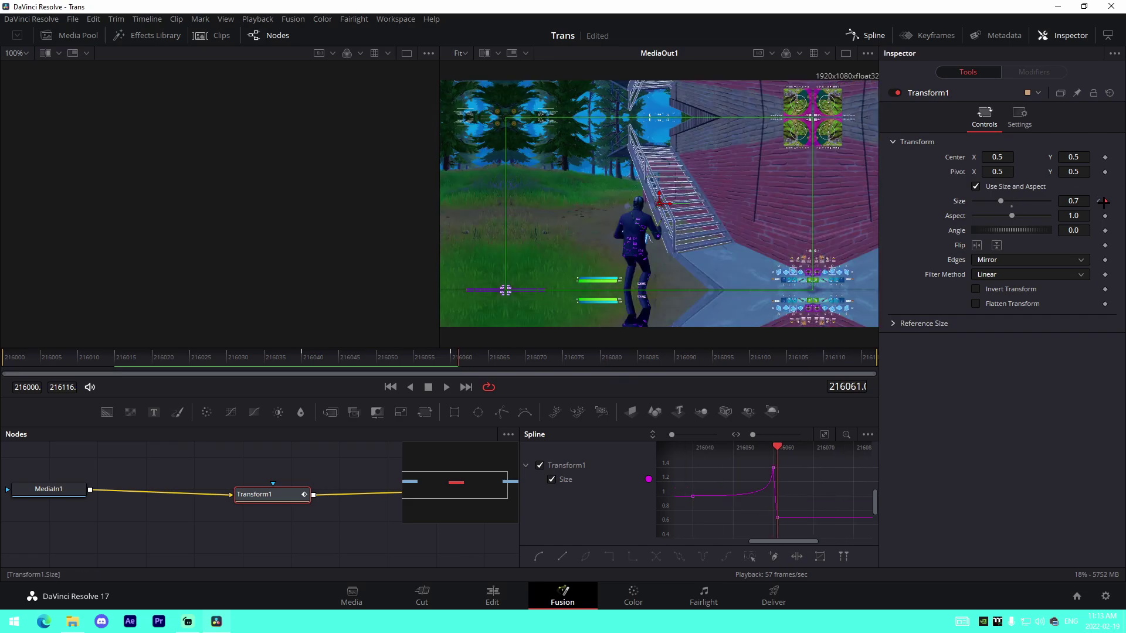
pyautogui.click(1105, 202)
pyautogui.click(1099, 201)
pyautogui.click(1105, 202)
pyautogui.click(1105, 200)
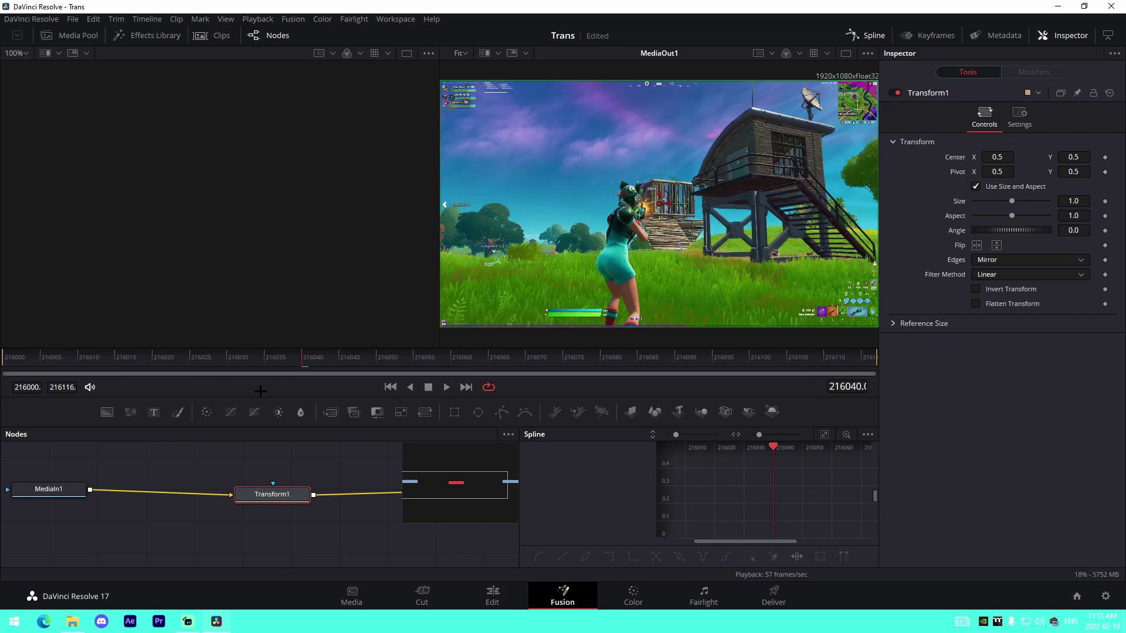
# Keyframe the Transform's Center on frame 216061 with X set to 0.9.
pyautogui.moveTo(432, 355); pyautogui.dragTo(458, 371)
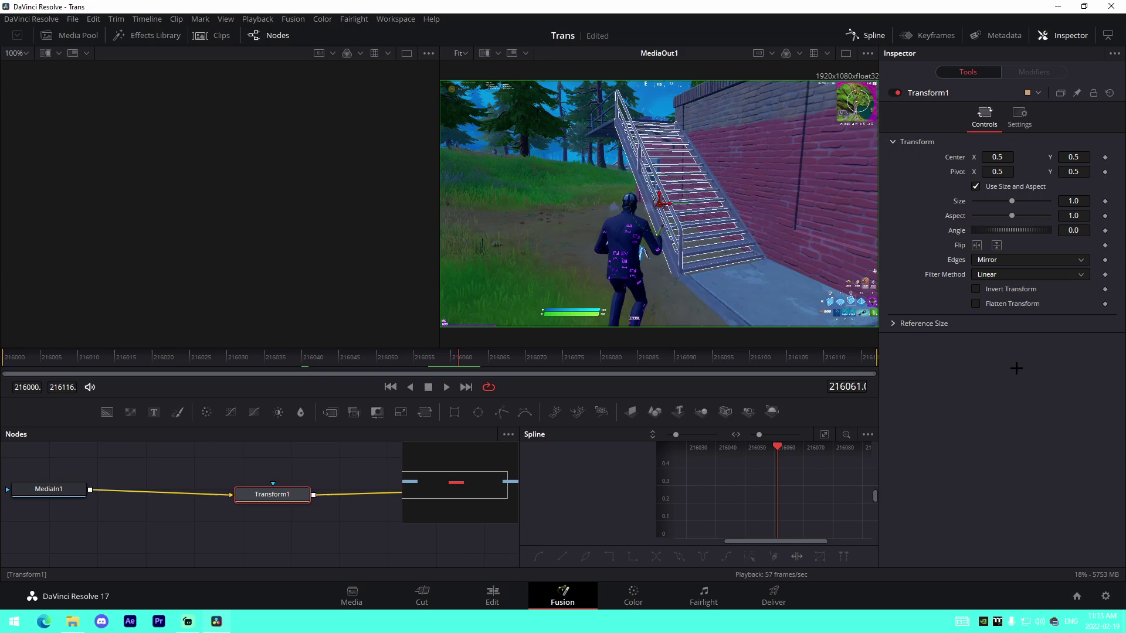
pyautogui.click(1104, 158)
pyautogui.moveTo(997, 158); pyautogui.dragTo(1120, 157)
pyautogui.moveTo(736, 203); pyautogui.dragTo(795, 203)
pyautogui.moveTo(1000, 157); pyautogui.dragTo(997, 157)
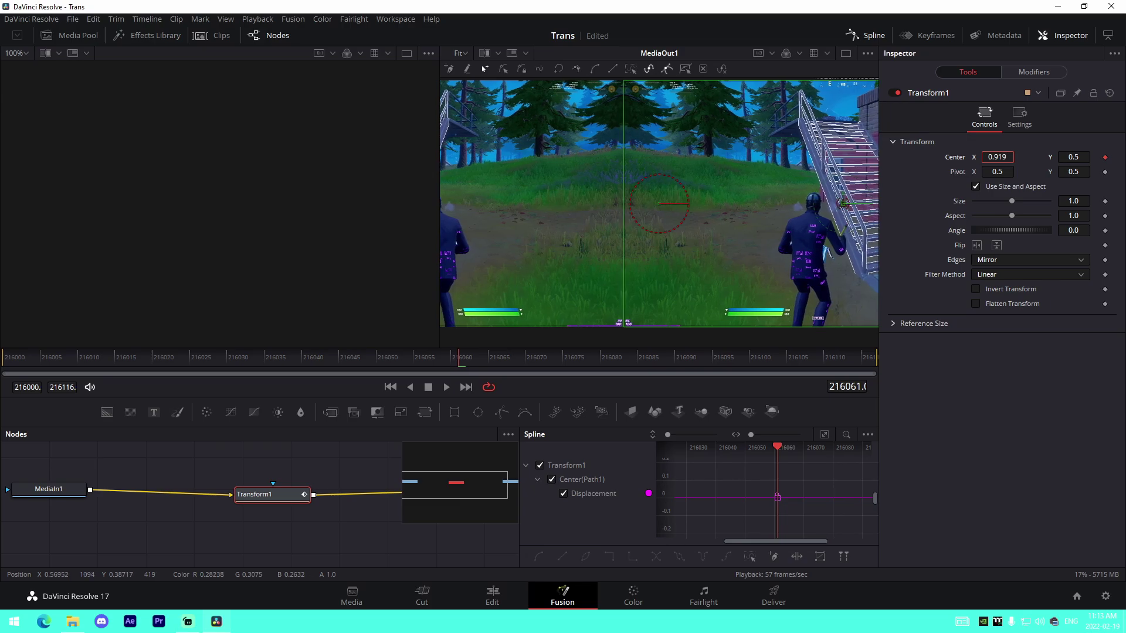
pyautogui.doubleClick(998, 157)
pyautogui.write('0.9')
pyautogui.press('Return')
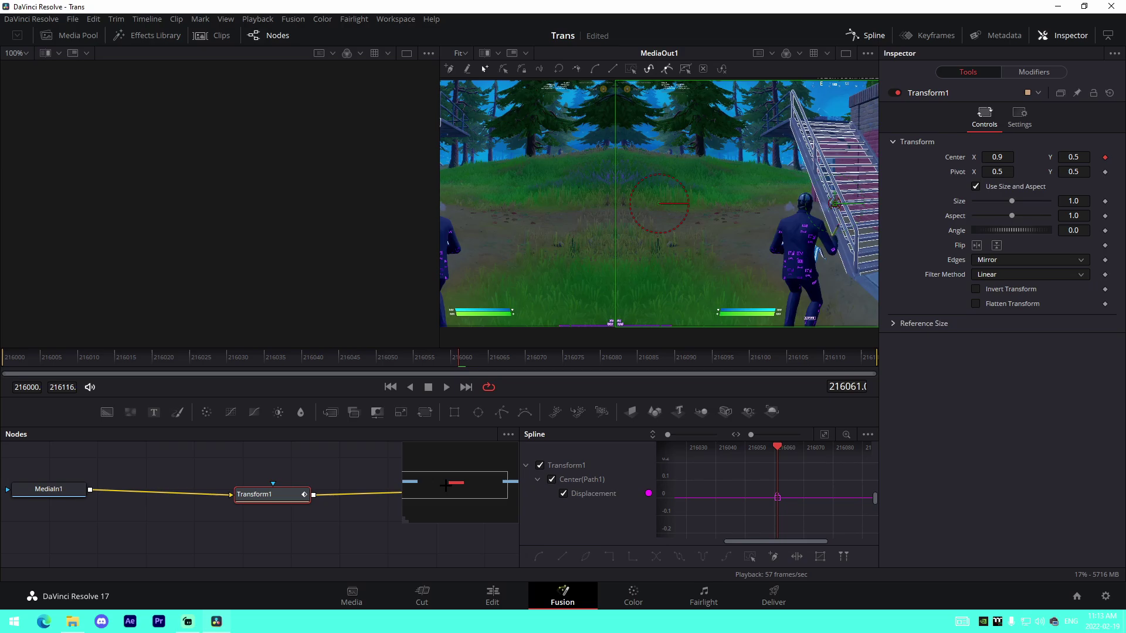
# Set the Transform's Center X to -0.9 on frame 216060, just before the cut.
pyautogui.press('Left')
pyautogui.click(1003, 157)
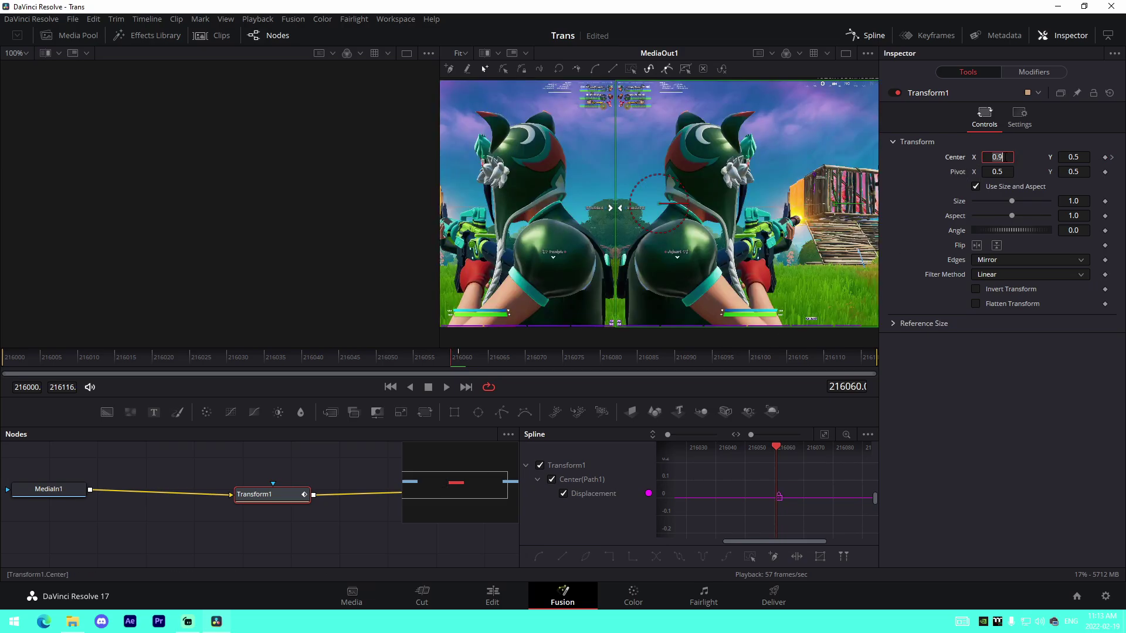
pyautogui.write('-0.89')
pyautogui.press('Return')
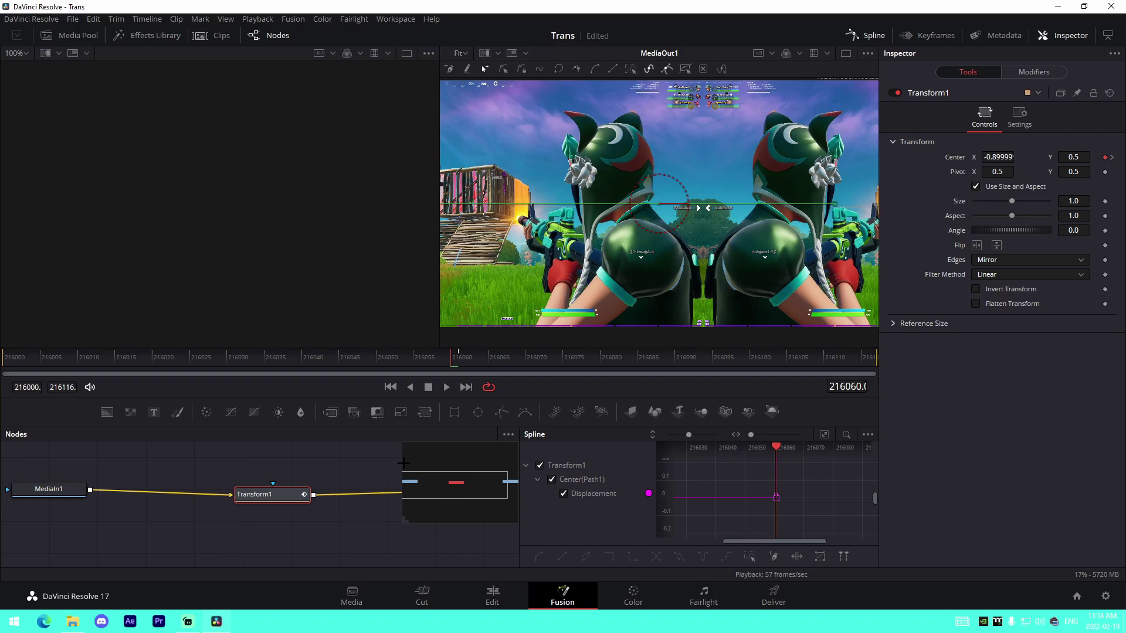
# Keyframe the Transform's Center X at 0.5 on frames 216040 and 216081.
pyautogui.press('space')
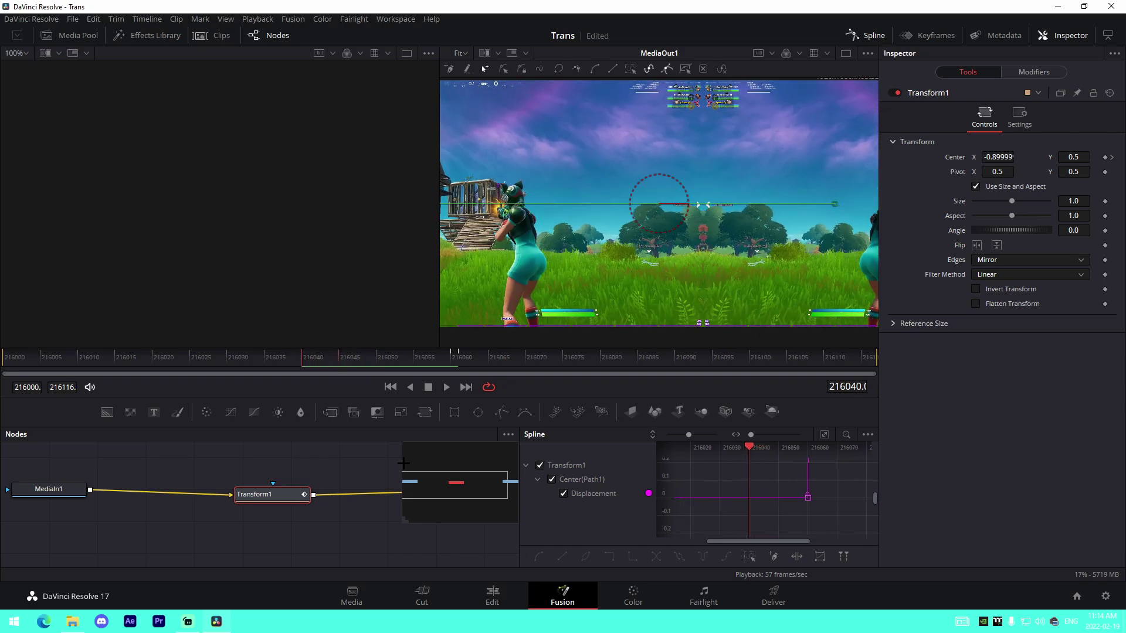
pyautogui.click(997, 156)
pyautogui.write('-0.9')
pyautogui.press('Return')
pyautogui.click(454, 358)
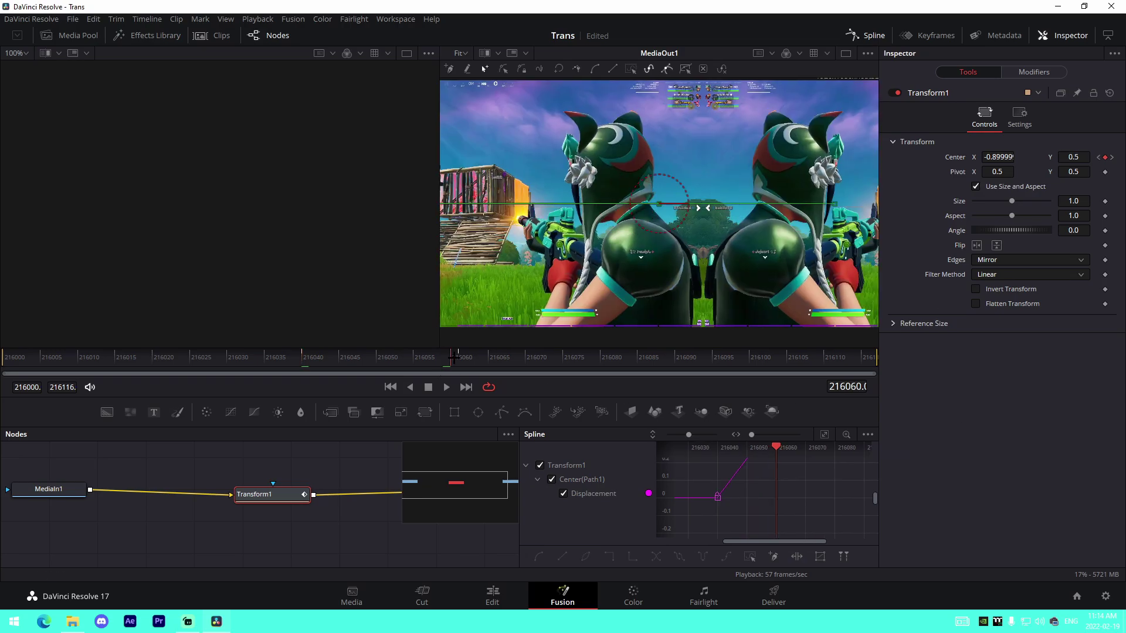
pyautogui.moveTo(454, 357); pyautogui.dragTo(608, 373)
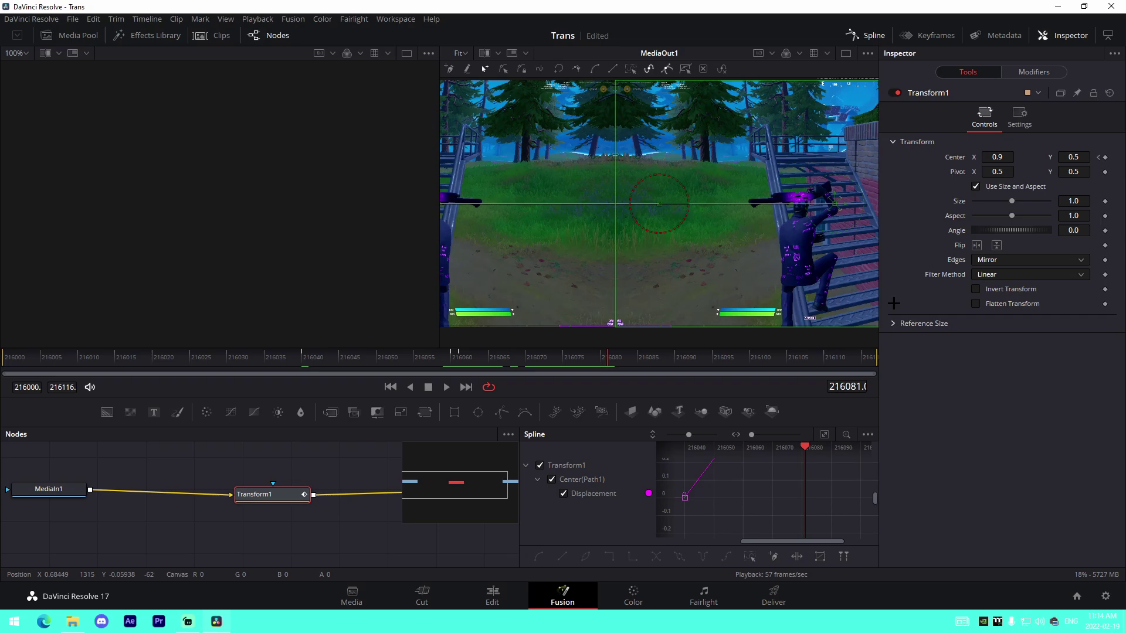
pyautogui.click(997, 156)
pyautogui.write('0.5')
pyautogui.press('Return')
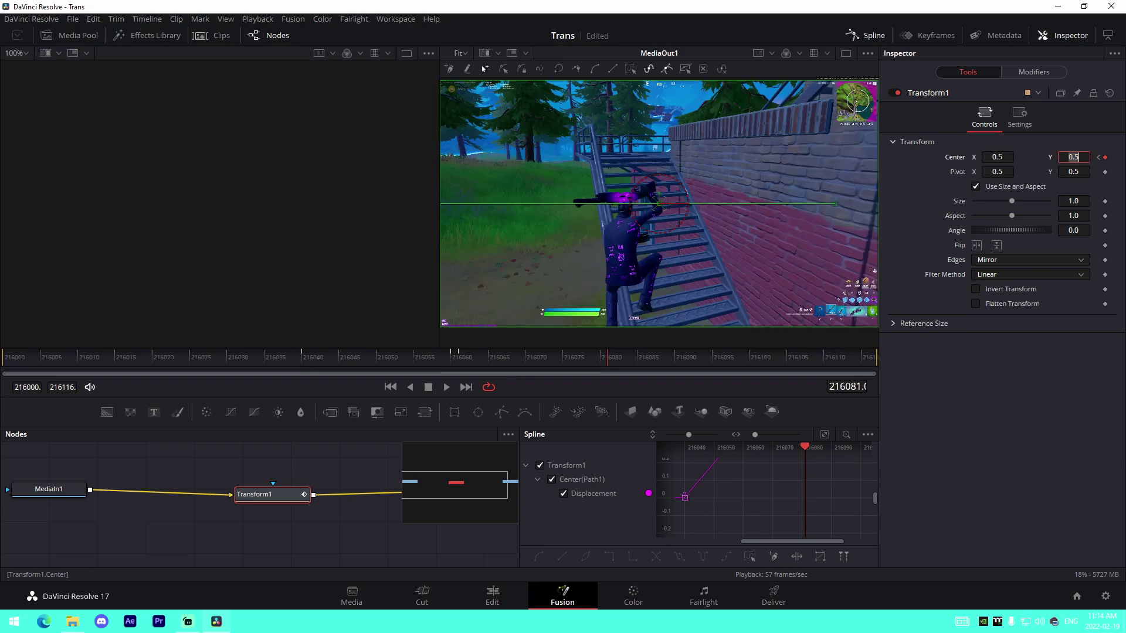
# Smooth all Center Displacement keyframes, stretch their handles into a steep ease around the cut, and replay from about frame 216033.
pyautogui.click(825, 434)
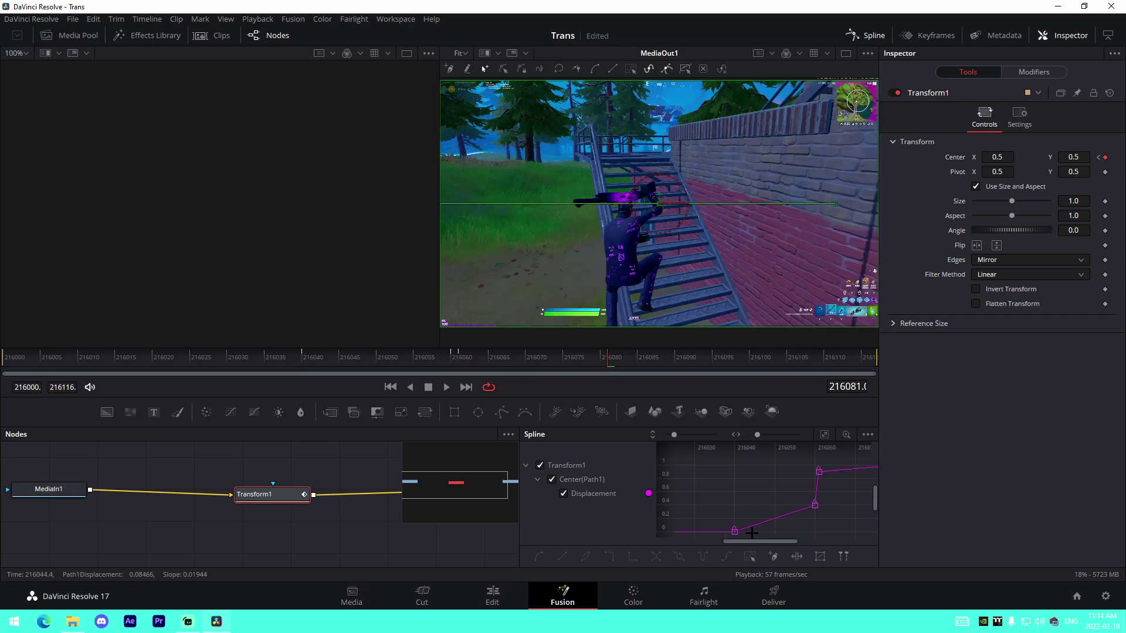
pyautogui.hotkey('ctrl', 'a')
pyautogui.moveTo(835, 513); pyautogui.dragTo(783, 517)
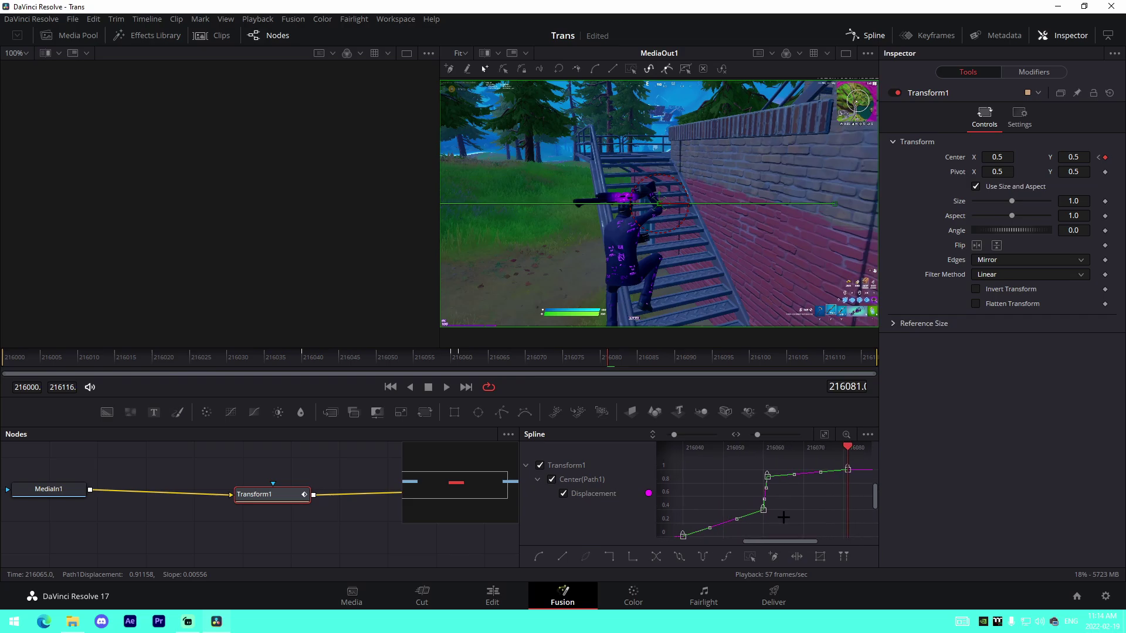
pyautogui.press('s')
pyautogui.moveTo(737, 529); pyautogui.dragTo(748, 487)
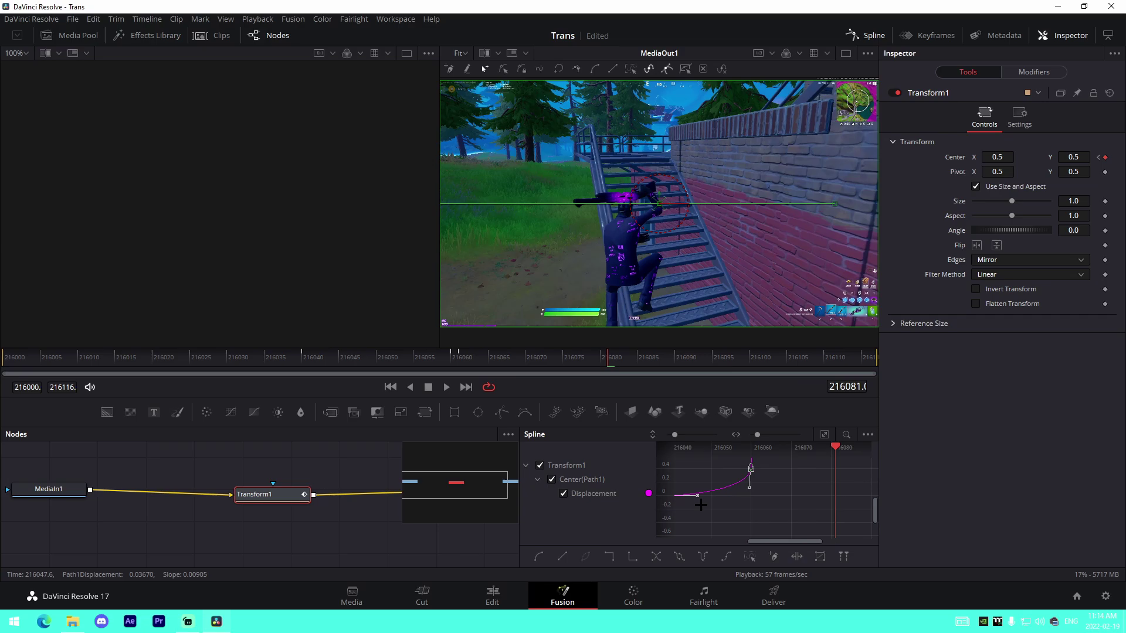
pyautogui.scroll(3, 753, 501)
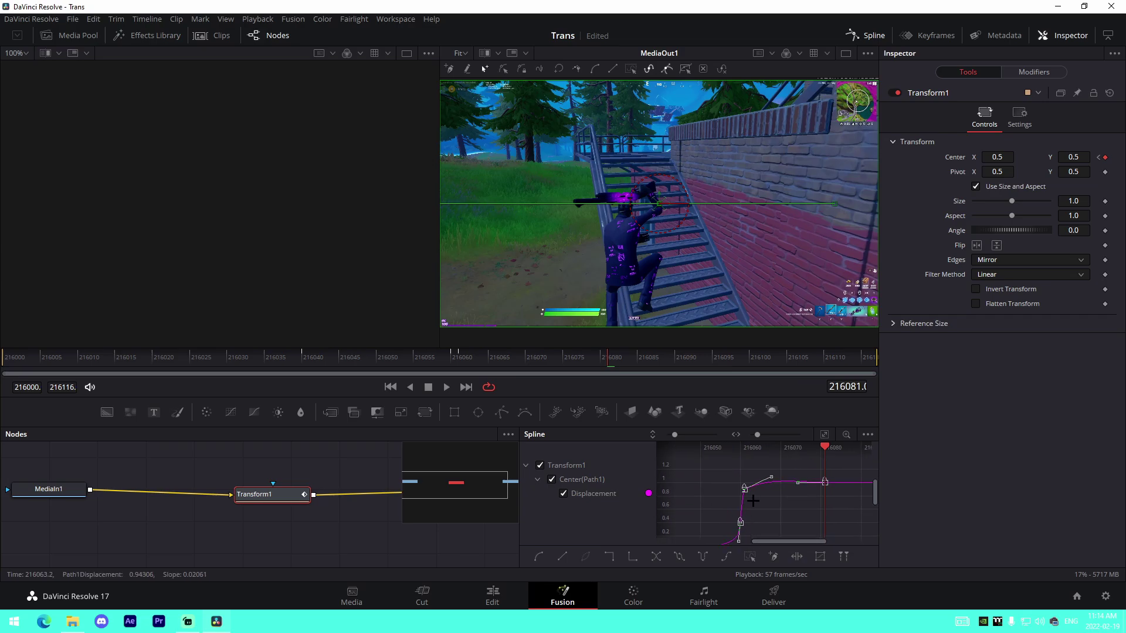
pyautogui.moveTo(770, 480); pyautogui.dragTo(741, 488)
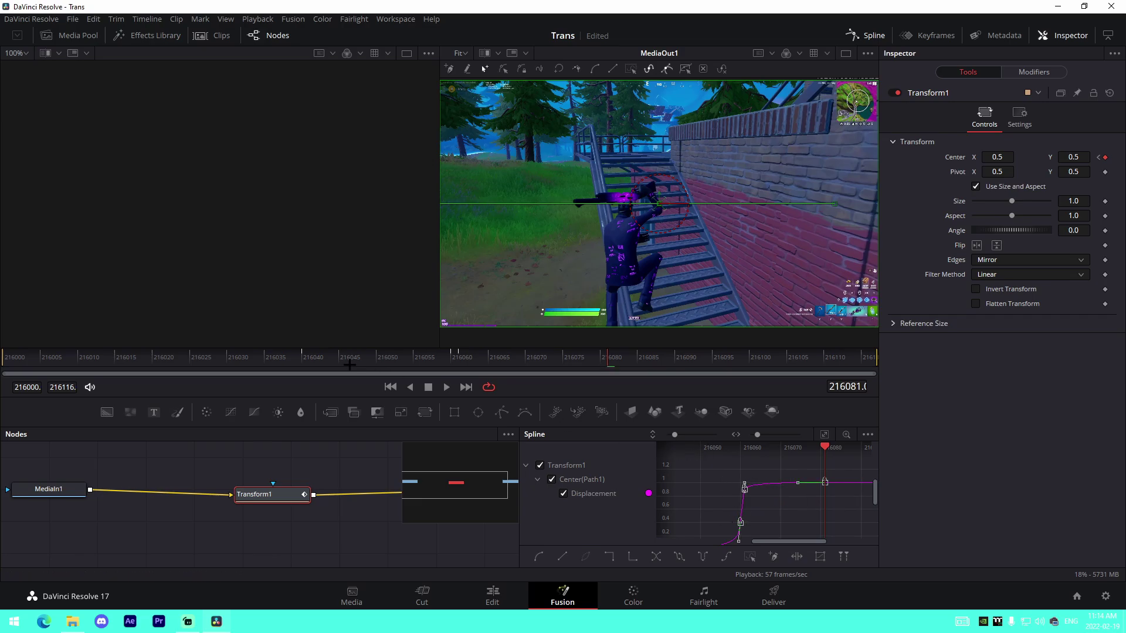
pyautogui.click(253, 365)
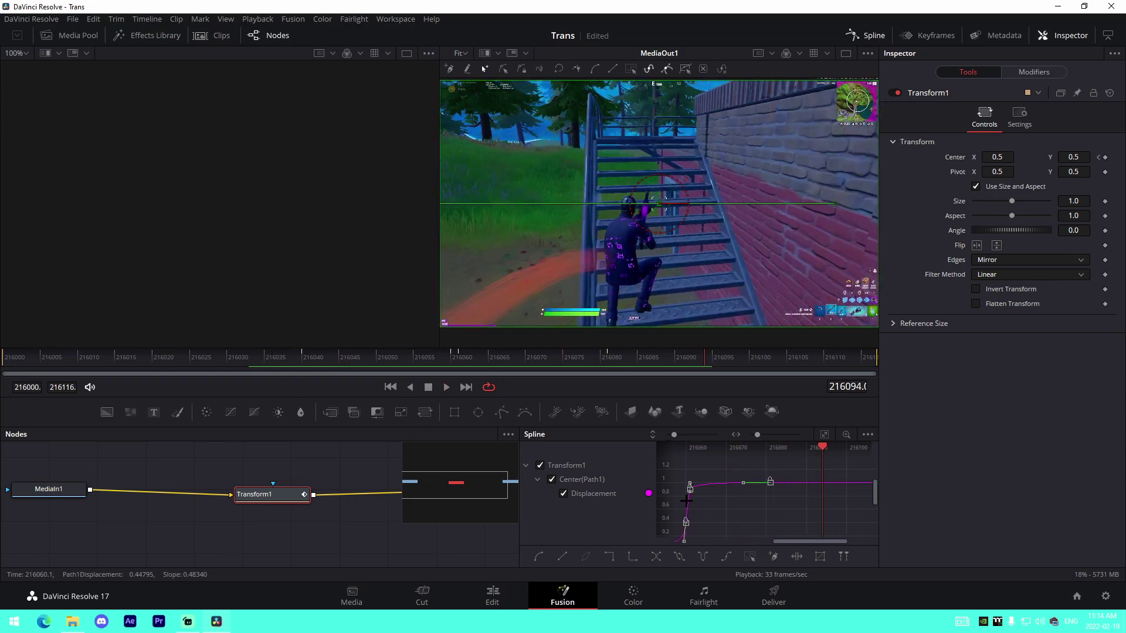
# Refine the Displacement curve after the cut, stretching the frame 216081 keyframe's incoming handle back to about frame 216061 for a flatter ease-out.
pyautogui.click(824, 434)
pyautogui.click(812, 504)
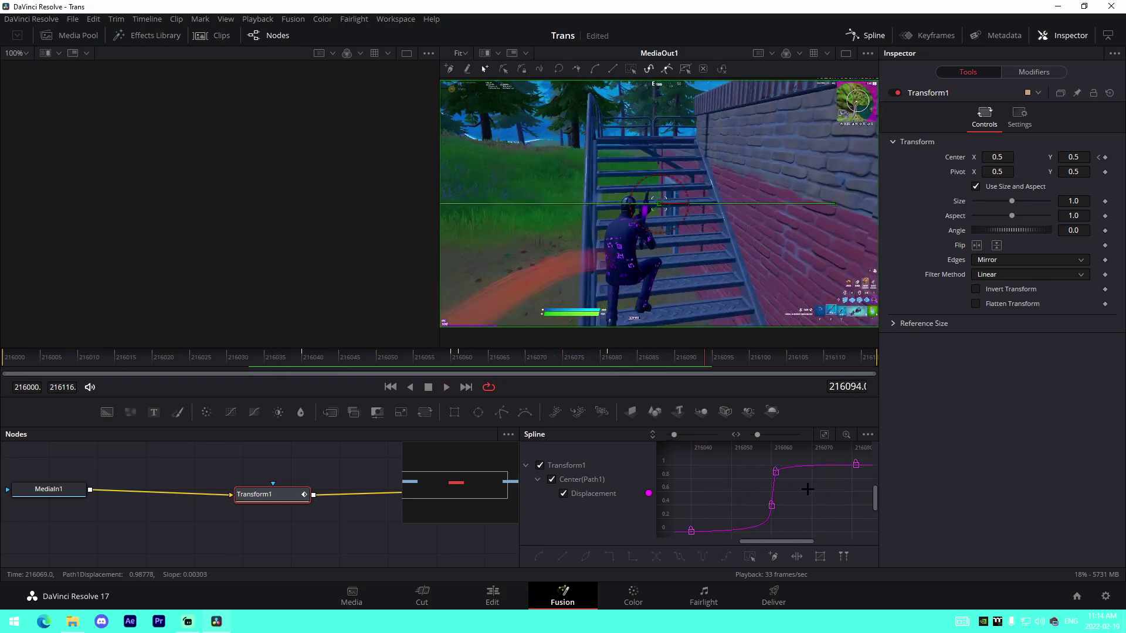
pyautogui.moveTo(807, 489); pyautogui.dragTo(781, 518)
pyautogui.scroll(5, 771, 503)
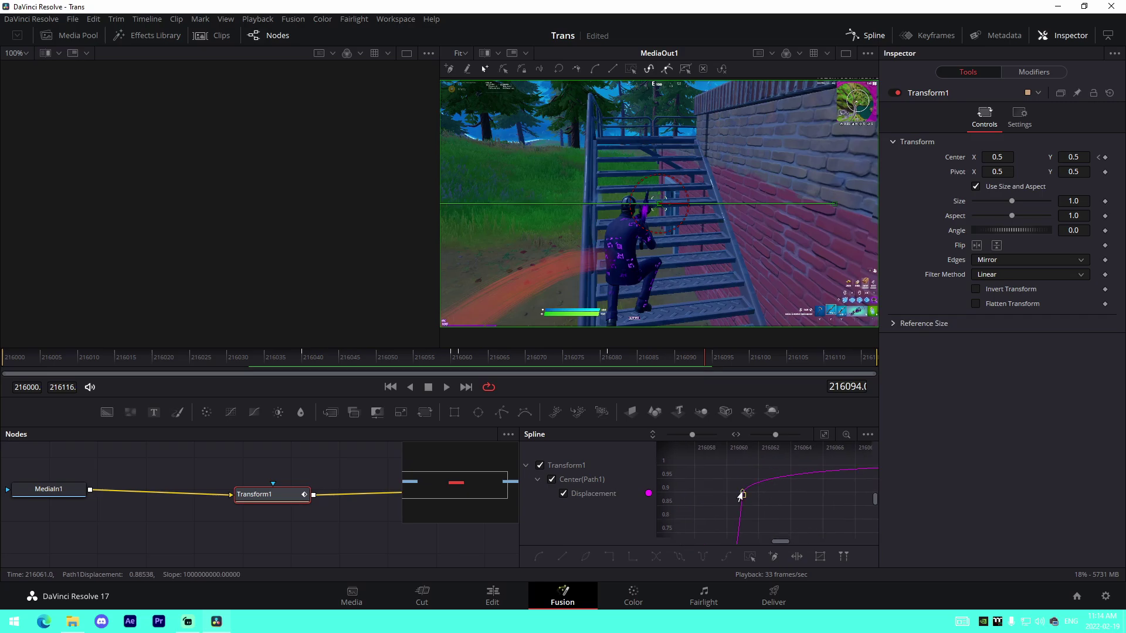
pyautogui.click(742, 494)
pyautogui.scroll(-3, 763, 505)
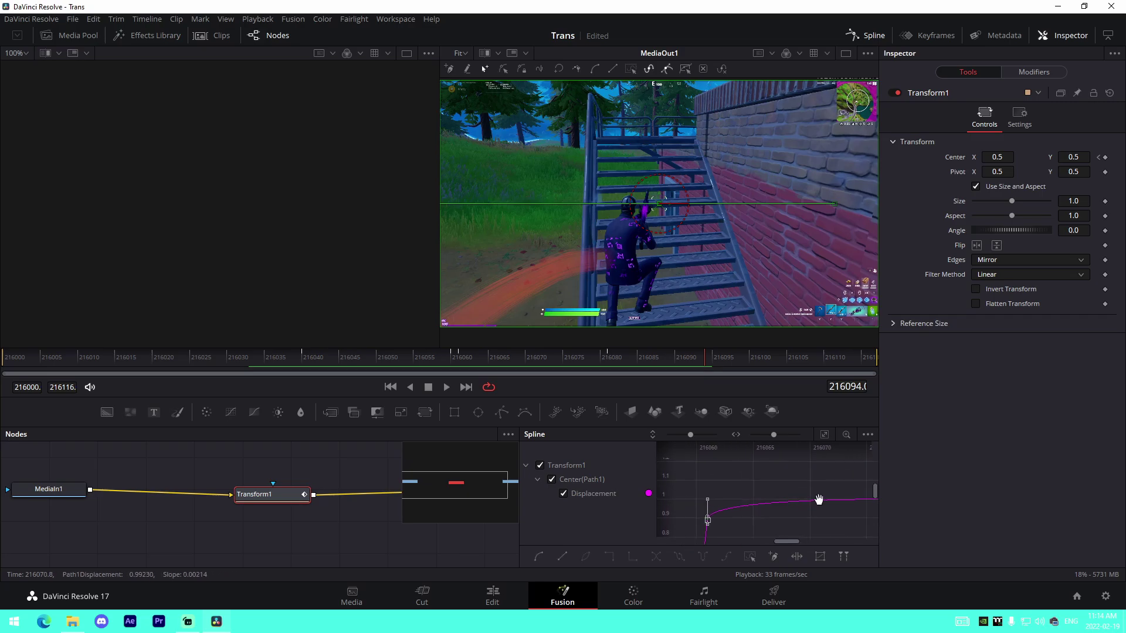
pyautogui.moveTo(740, 498); pyautogui.dragTo(739, 505)
pyautogui.moveTo(821, 517); pyautogui.dragTo(747, 495)
pyautogui.click(799, 485)
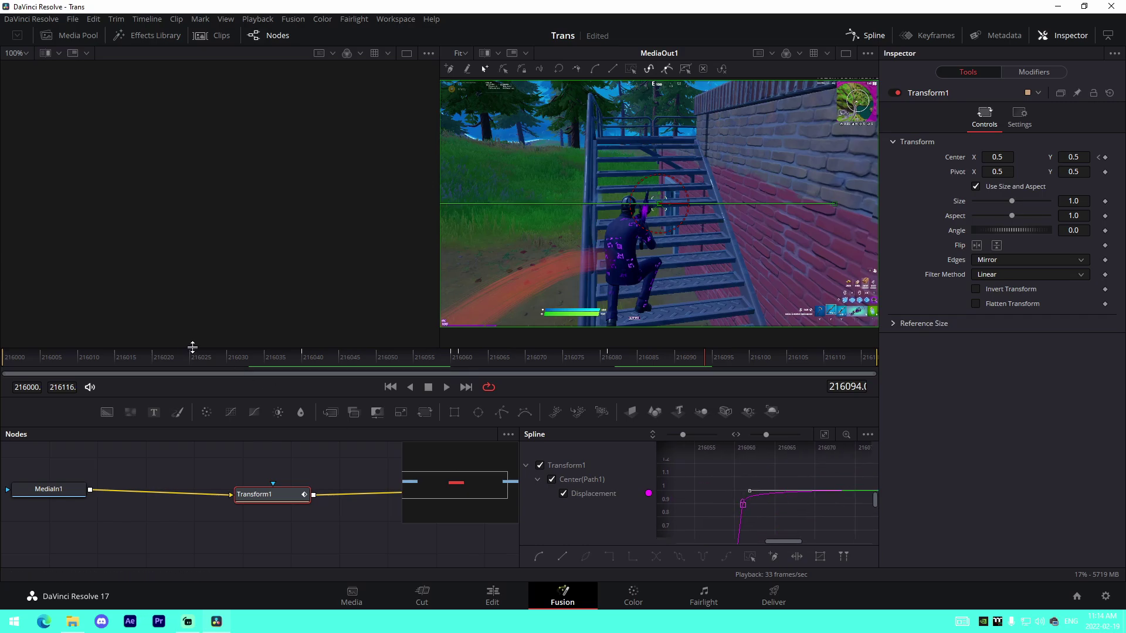
# Enlarge the viewer area slightly and play the sideways slide from about frame 216024 to check its motion.
pyautogui.moveTo(191, 348); pyautogui.dragTo(189, 358)
pyautogui.click(188, 371)
pyautogui.press('space')
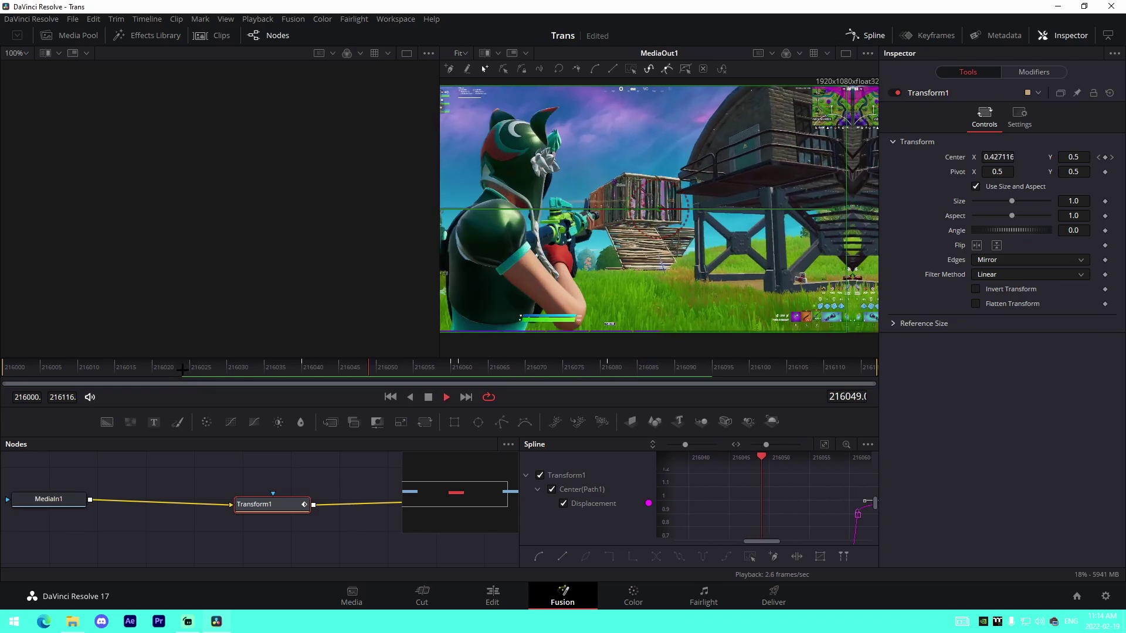
pyautogui.press('space')
pyautogui.press('space')
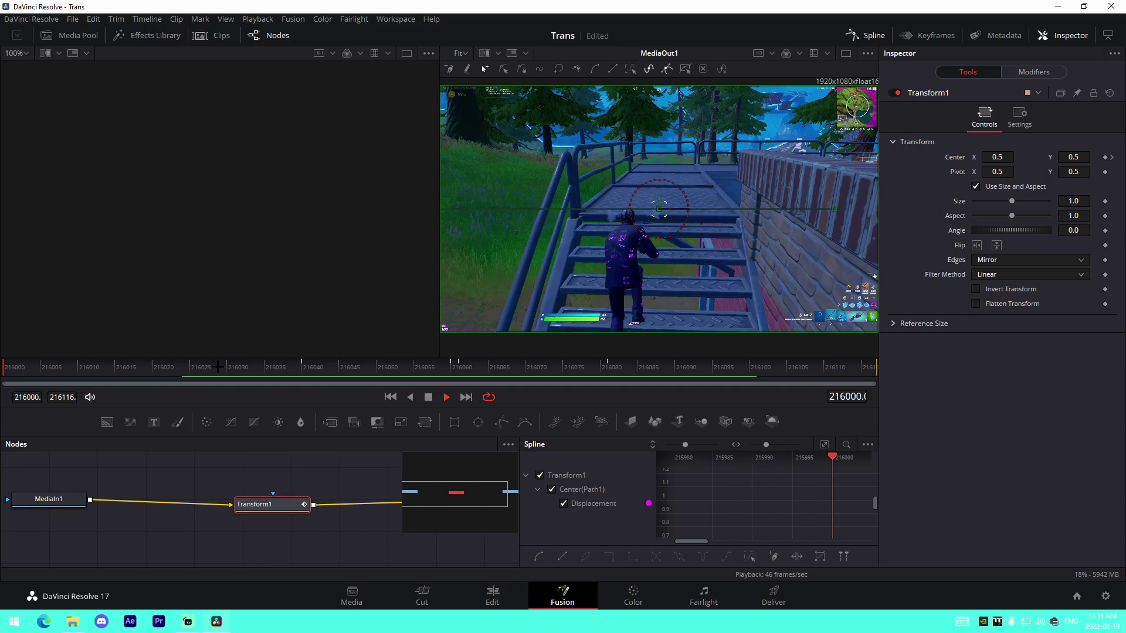
pyautogui.press('space')
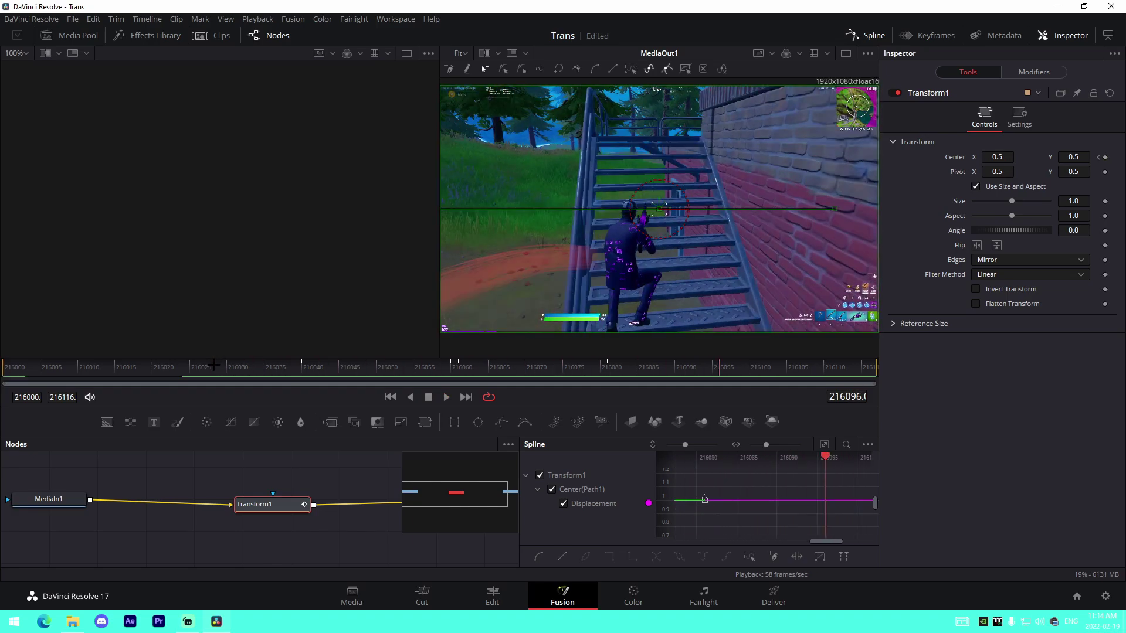
# Scrub back and forth across the cut to inspect the slide with and without the Transform node selected, ending on frame 216040.
pyautogui.click(448, 368)
pyautogui.moveTo(448, 368); pyautogui.dragTo(434, 391)
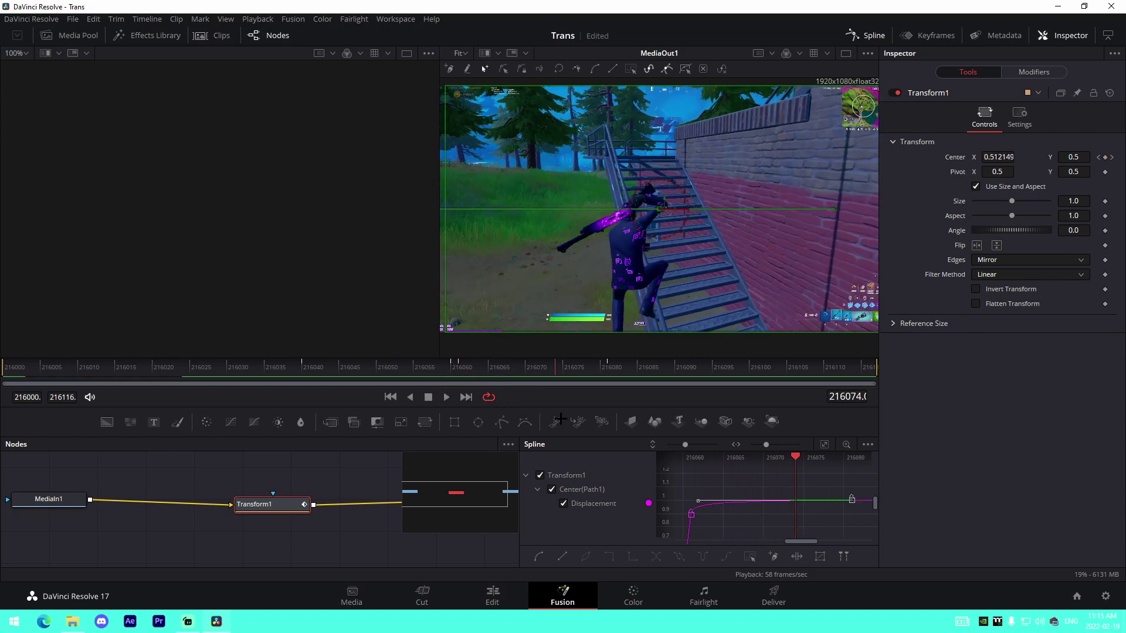
pyautogui.click(446, 397)
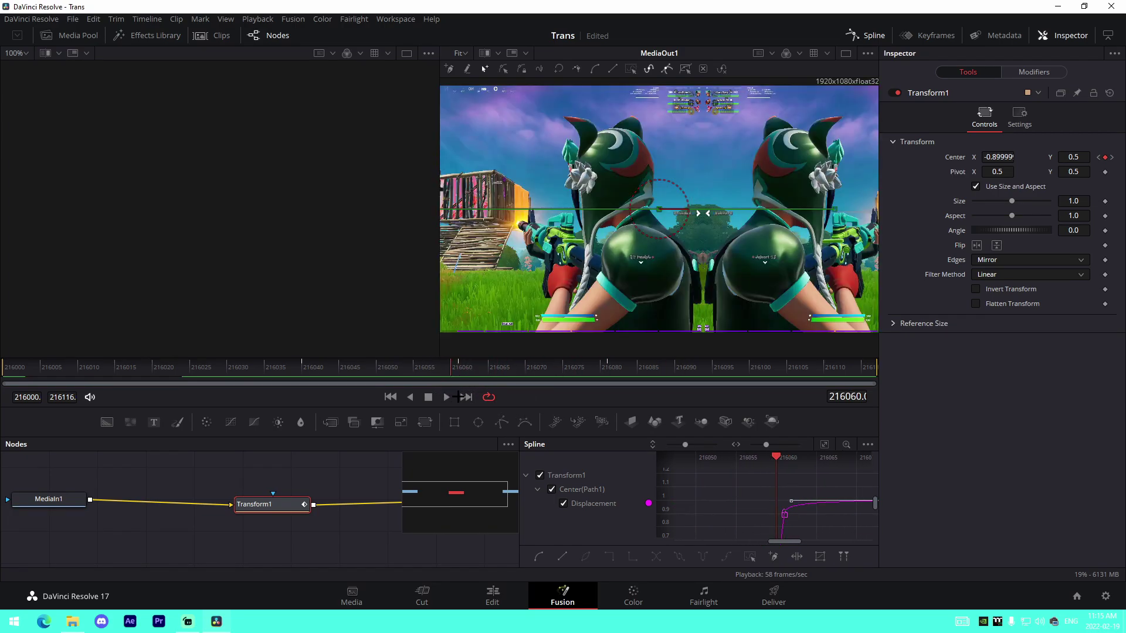
pyautogui.moveTo(457, 398); pyautogui.dragTo(307, 402)
pyautogui.click(319, 538)
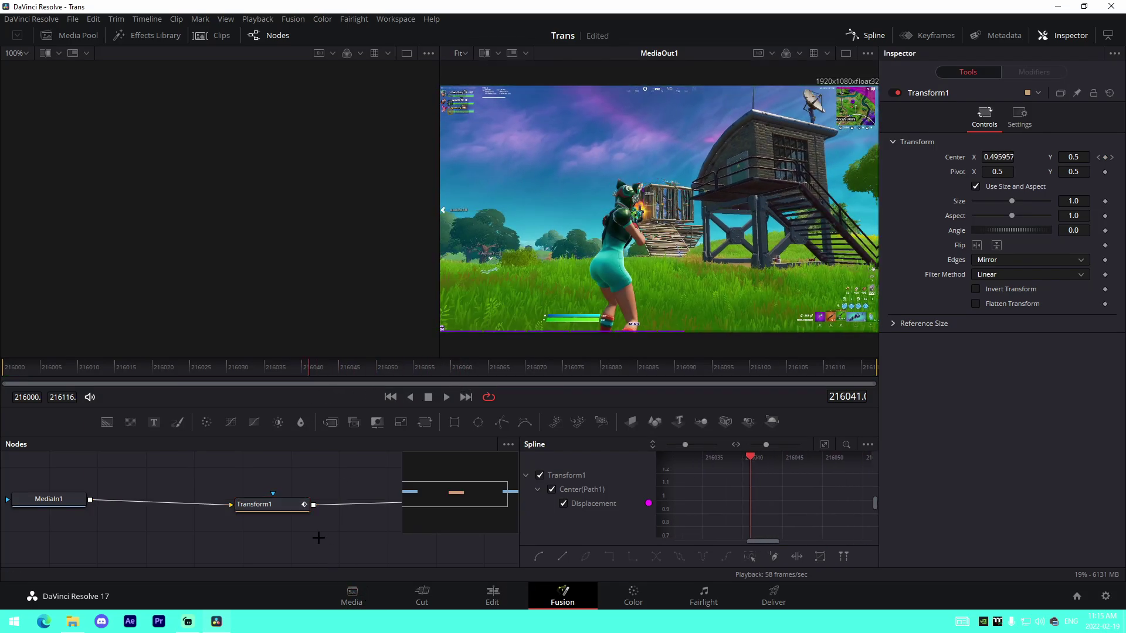
pyautogui.click(269, 501)
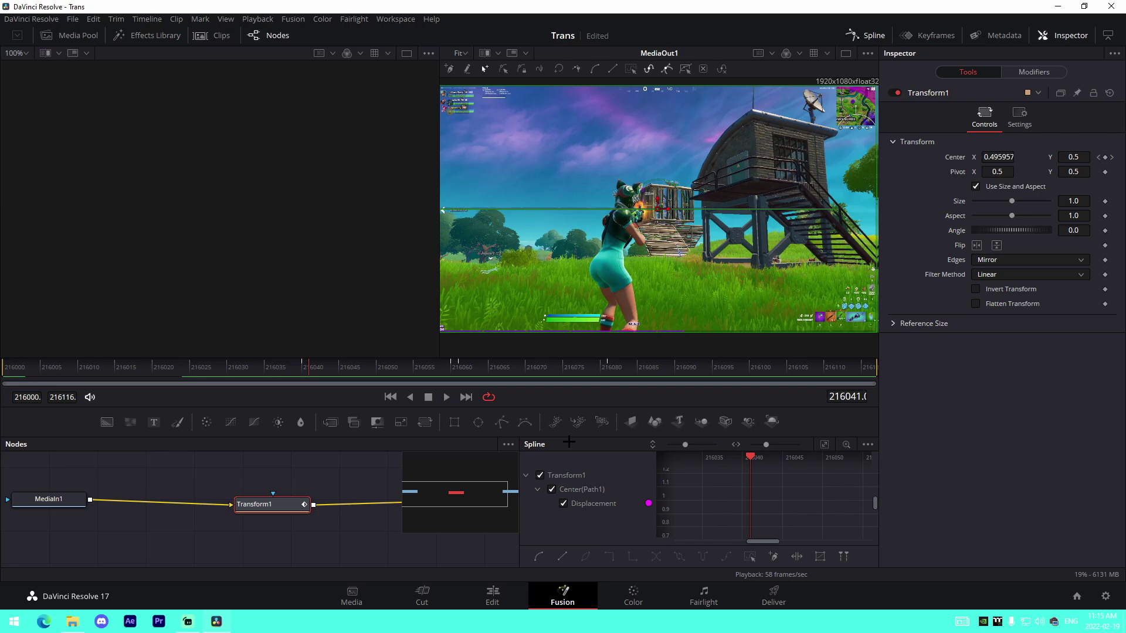
pyautogui.moveTo(438, 366); pyautogui.dragTo(299, 382)
pyautogui.click(339, 536)
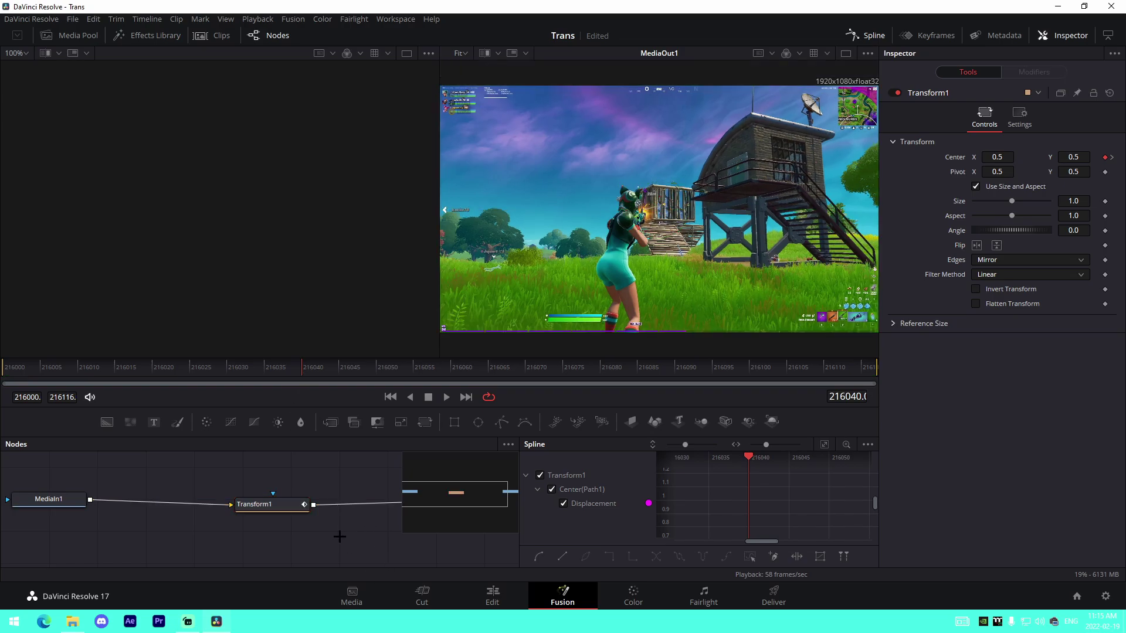
# Return to the Edit page, deselect the adjustment clip, and move the playhead past the cut to 01:00:02:31.
pyautogui.click(493, 595)
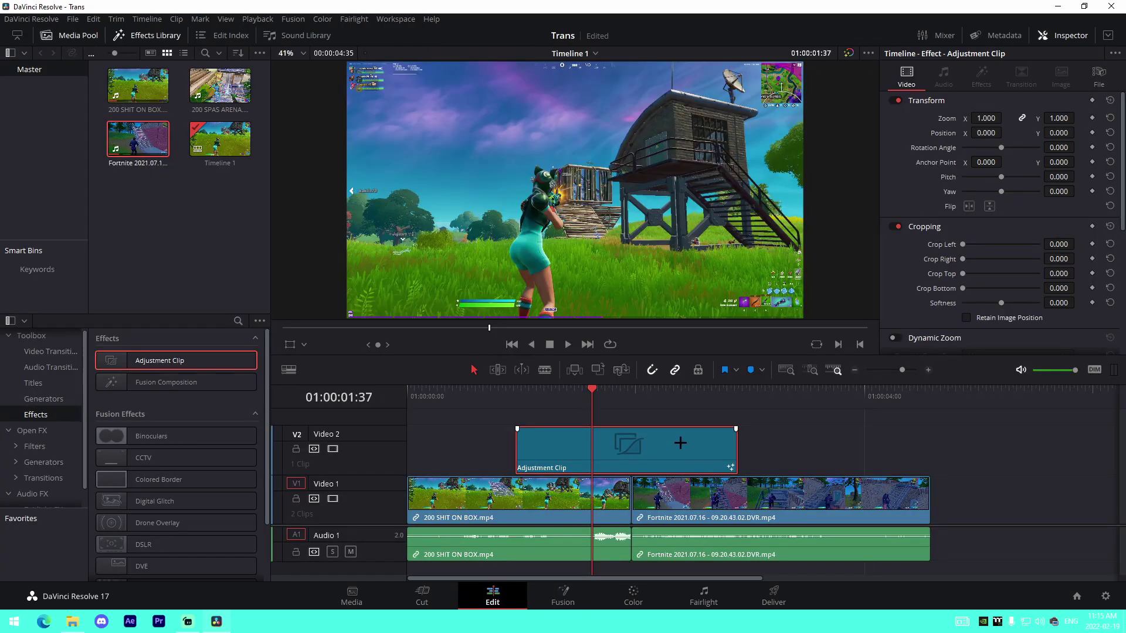
pyautogui.click(784, 435)
pyautogui.moveTo(594, 393); pyautogui.dragTo(695, 428)
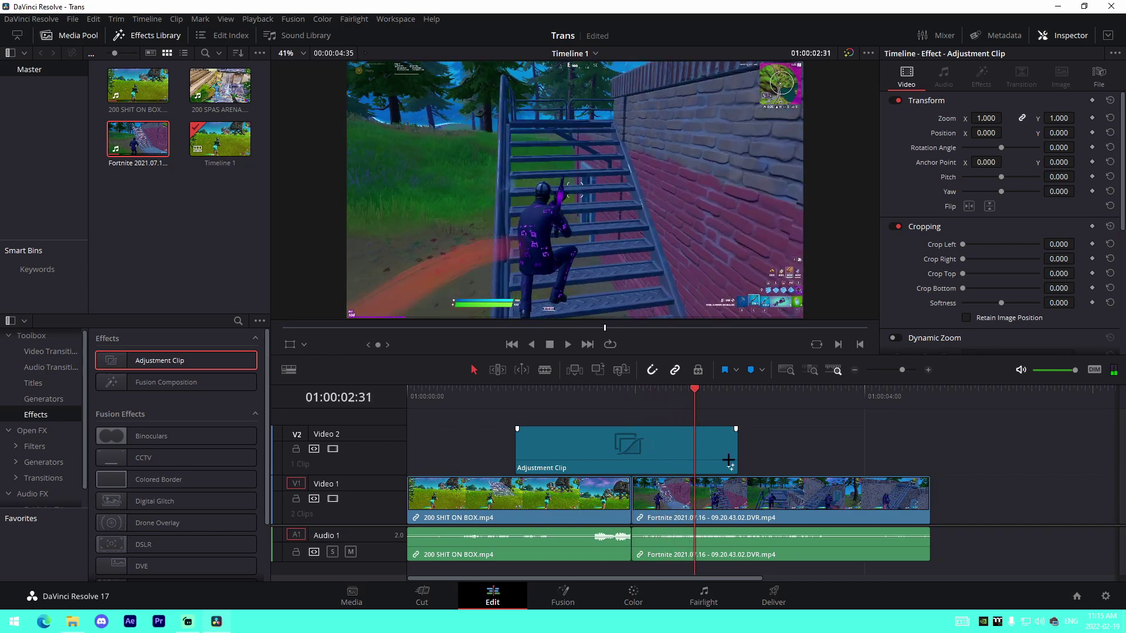